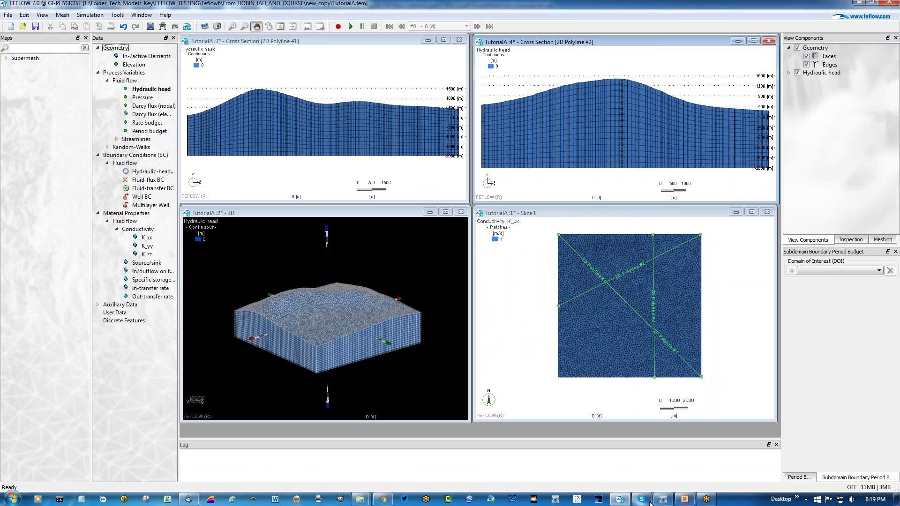
pyautogui.moveTo(625, 502)
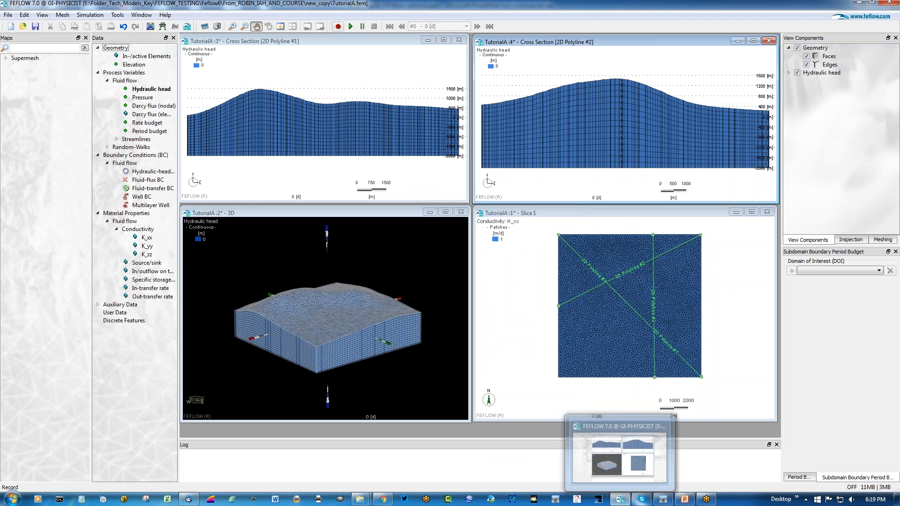
pyautogui.click(8, 15)
pyautogui.click(34, 37)
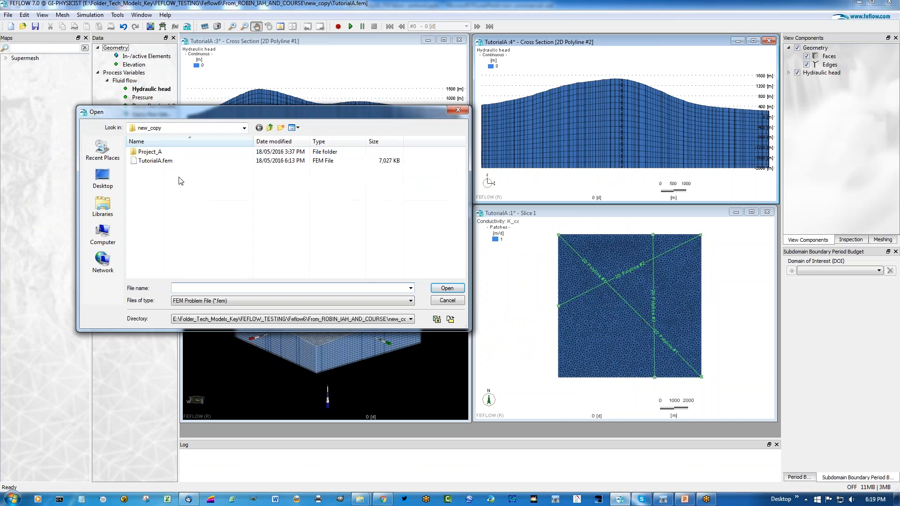
pyautogui.click(165, 163)
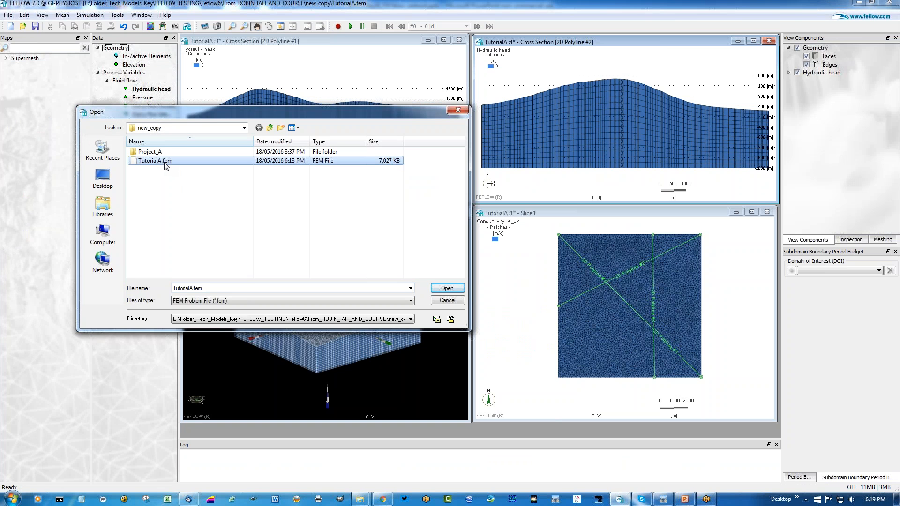
pyautogui.click(448, 300)
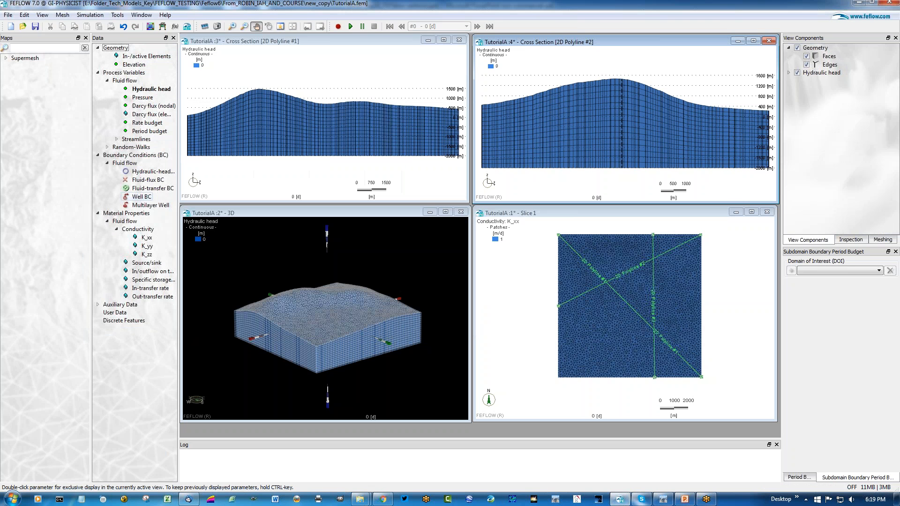
# Step: Add an elemental distribution named "Geology" to the User Data
pyautogui.click(121, 313)
pyautogui.rightClick(121, 316)
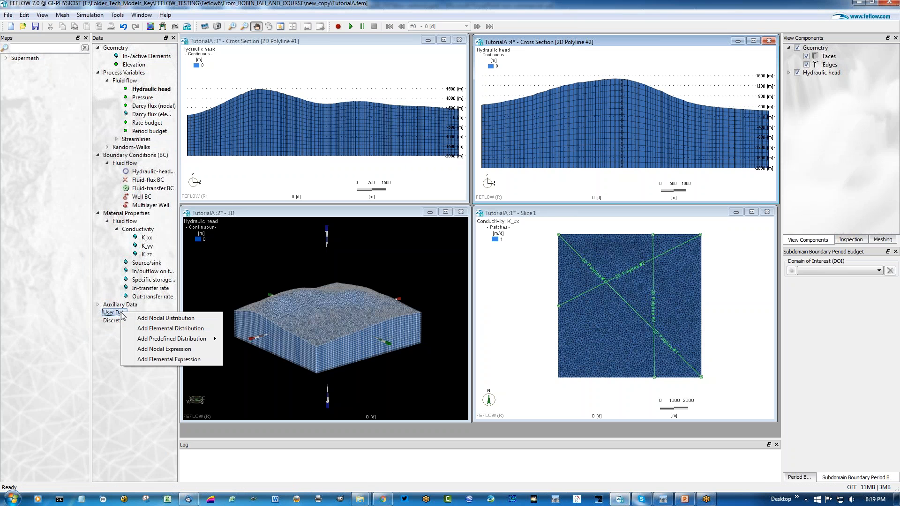
pyautogui.click(184, 329)
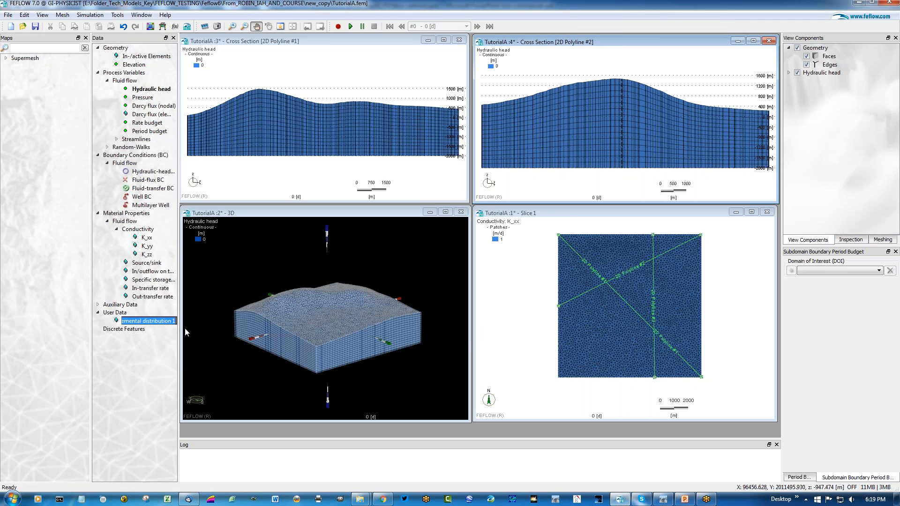
pyautogui.press('BackSpace')
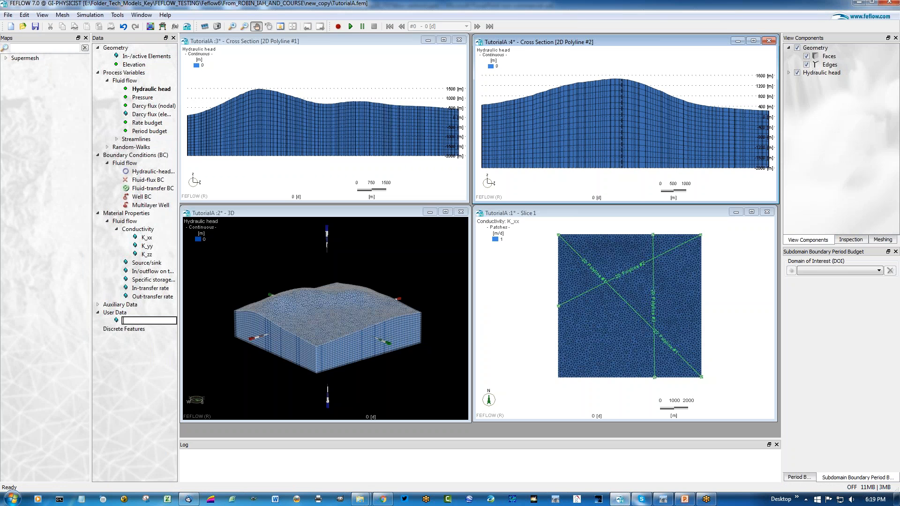
pyautogui.write('Geology')
pyautogui.click(124, 375)
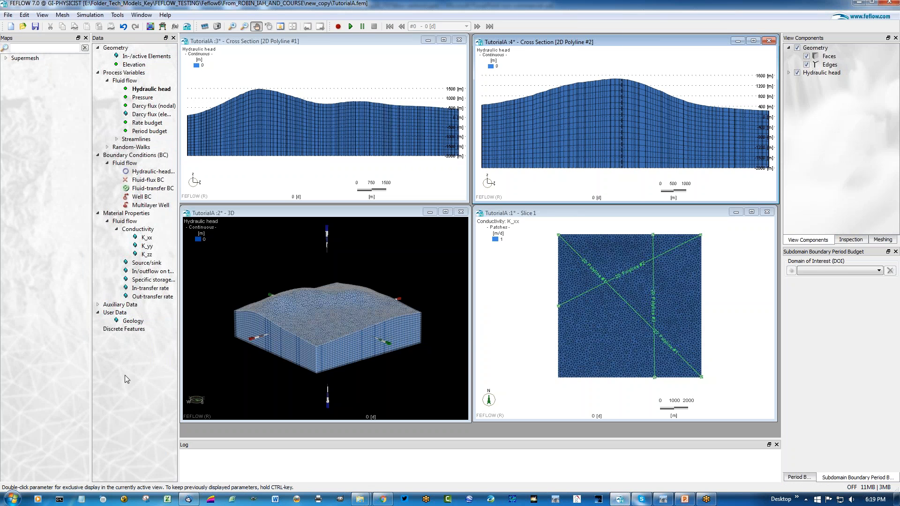
# Step: Export the Geology data of all elements as centers to an ASCII table named "ExportCentroid", without adding the exported map to the document
pyautogui.click(140, 322)
pyautogui.rightClick(138, 322)
pyautogui.moveTo(166, 438)
pyautogui.moveTo(328, 439)
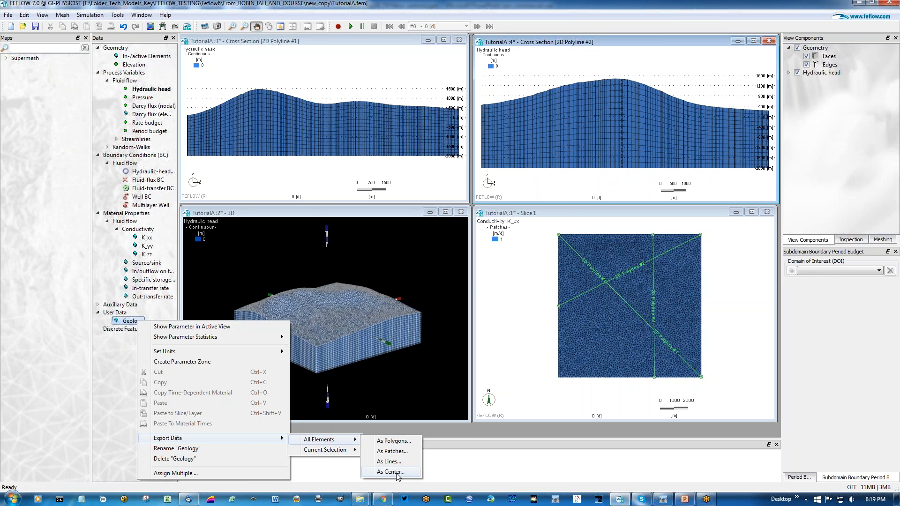
pyautogui.click(390, 472)
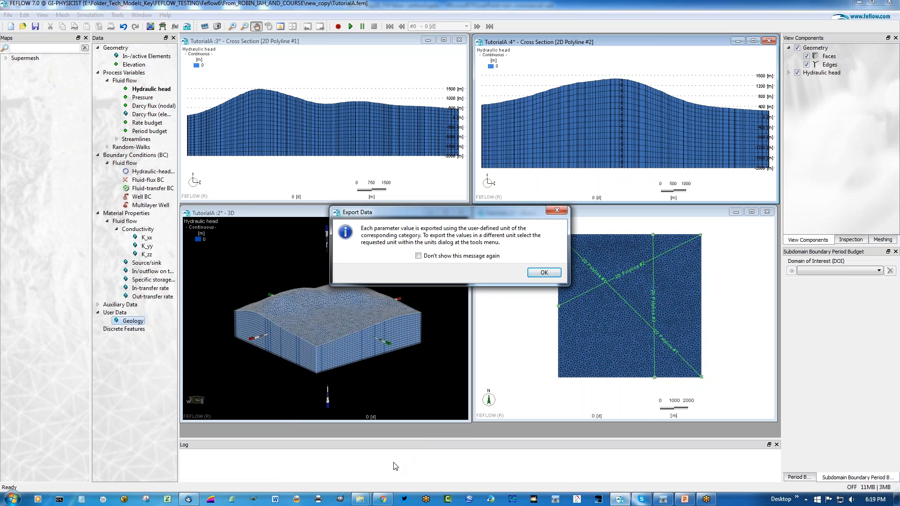
pyautogui.click(538, 272)
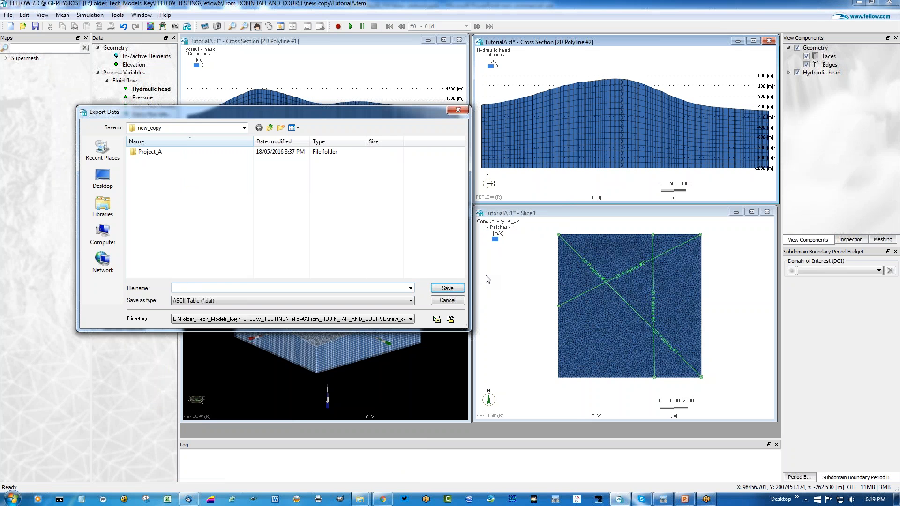
pyautogui.write('ExportCentroid')
pyautogui.click(448, 289)
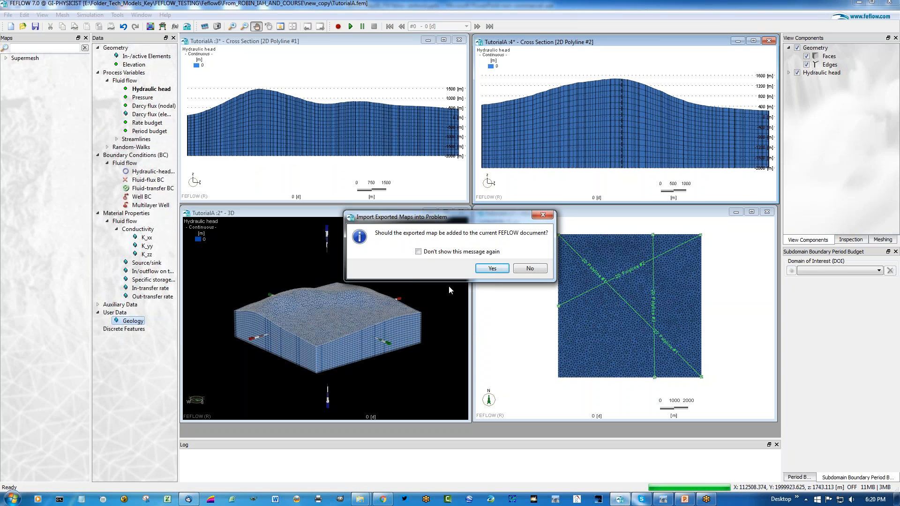
pyautogui.click(533, 271)
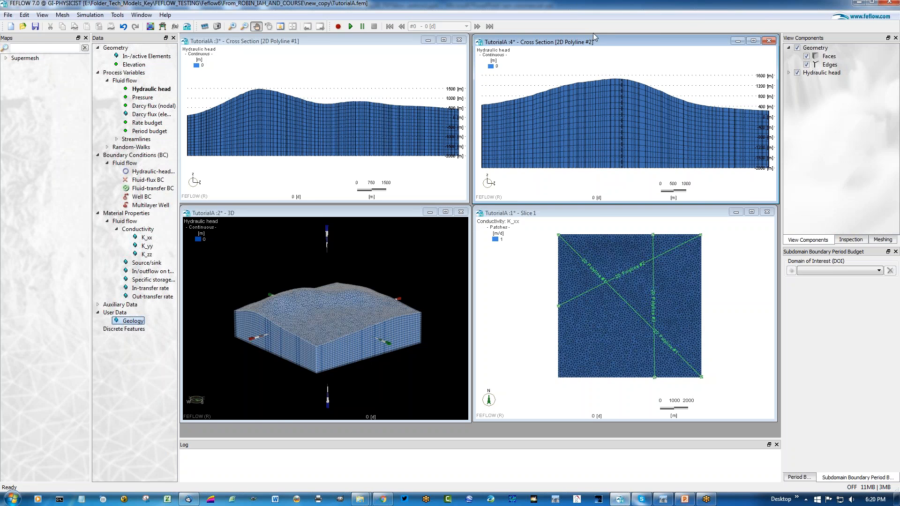
# Step: Switch to GeoModeller and open the project Project_A.xml from the Project_A folder
pyautogui.click(860, 4)
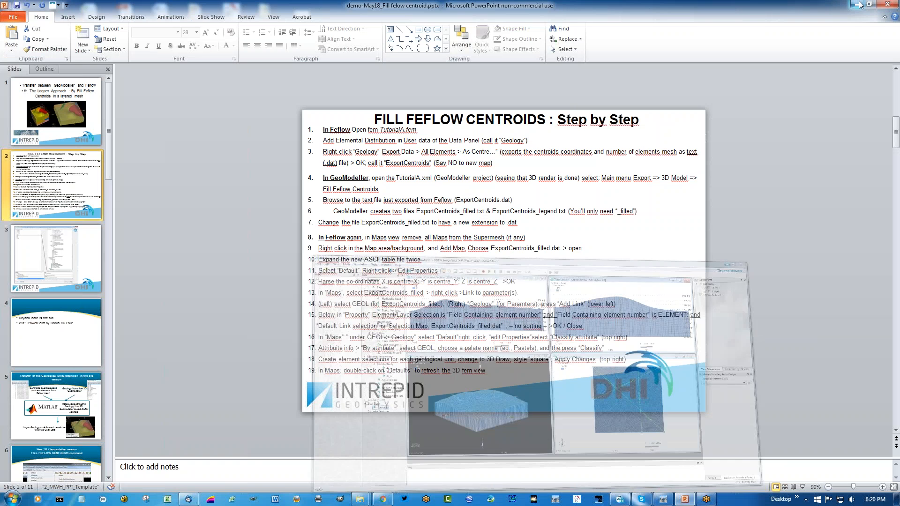
pyautogui.click(662, 499)
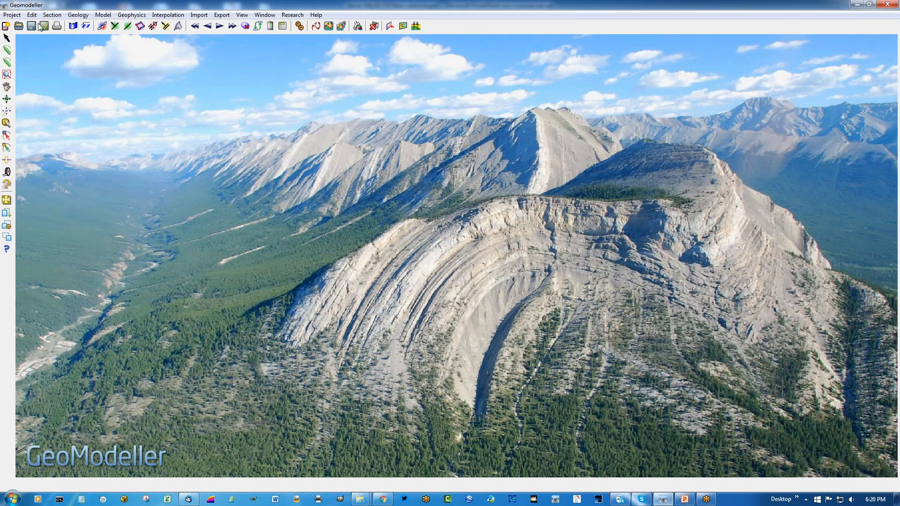
pyautogui.click(12, 15)
pyautogui.click(26, 39)
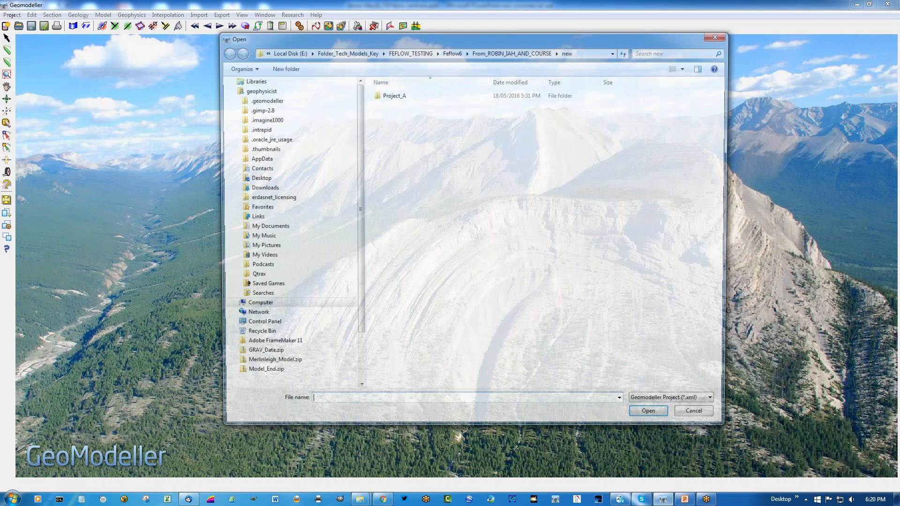
pyautogui.doubleClick(392, 94)
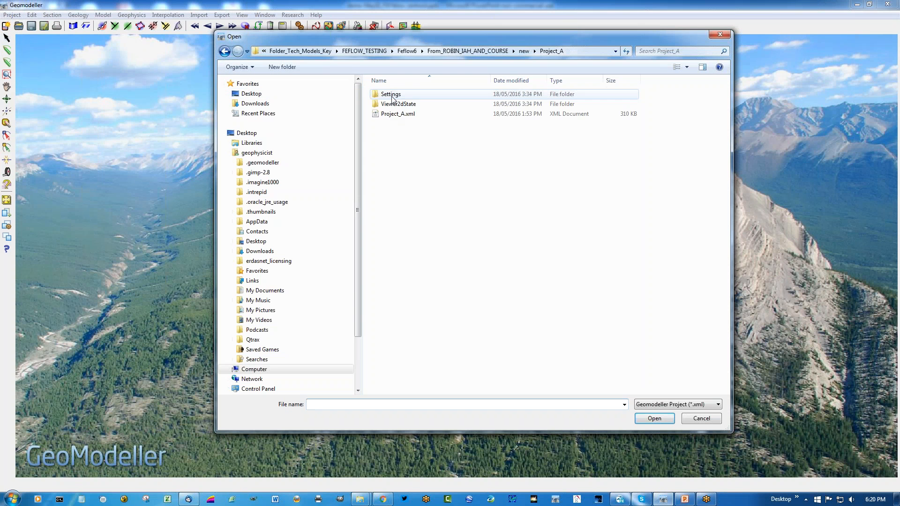
pyautogui.doubleClick(396, 115)
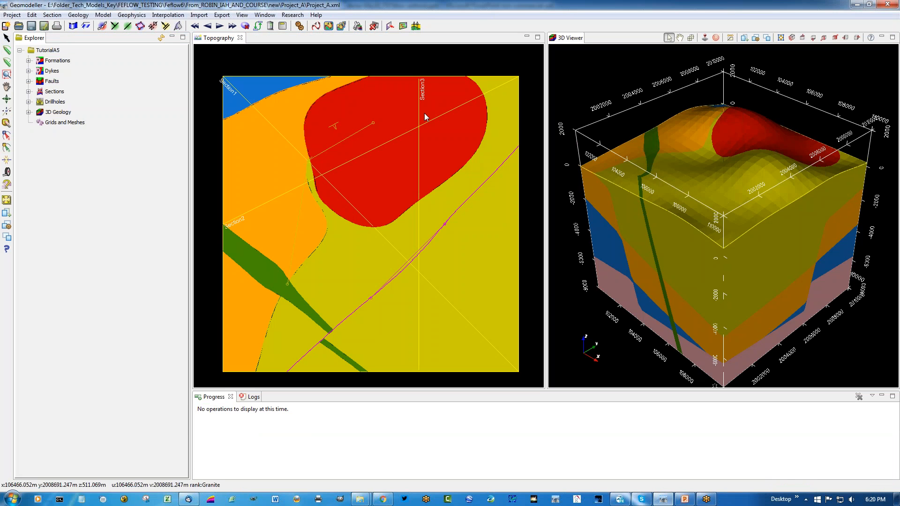
# Step: Examine the 3D geology model, its Compute the Model settings and the CGAL meshing option
pyautogui.moveTo(695, 166); pyautogui.dragTo(676, 217)
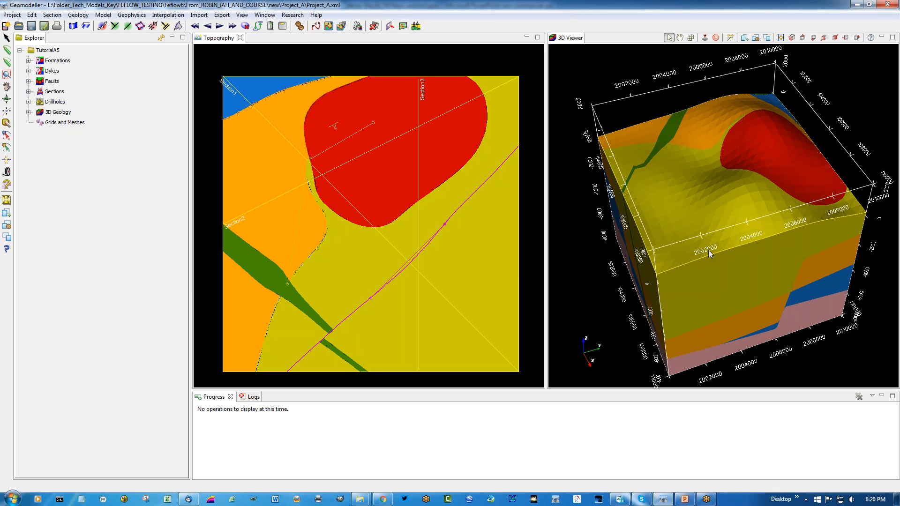
pyautogui.click(300, 26)
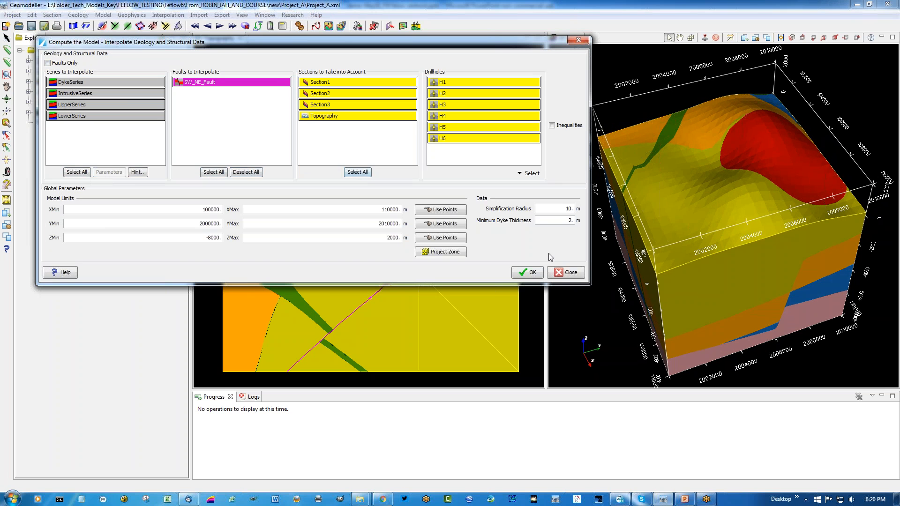
pyautogui.click(583, 42)
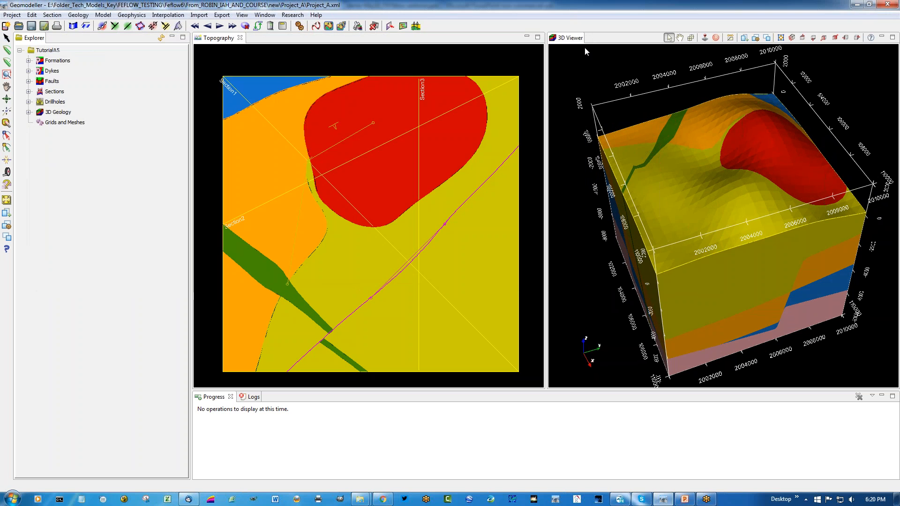
pyautogui.click(357, 27)
pyautogui.click(295, 16)
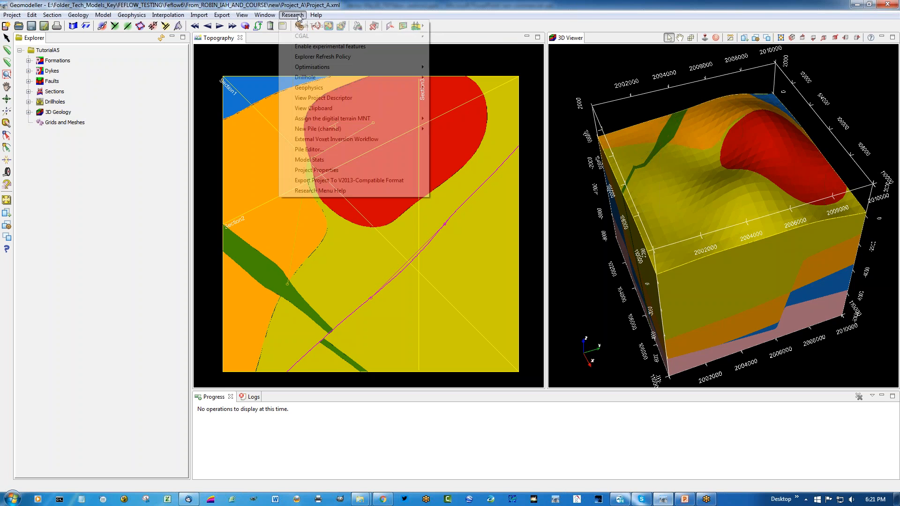
pyautogui.moveTo(323, 37)
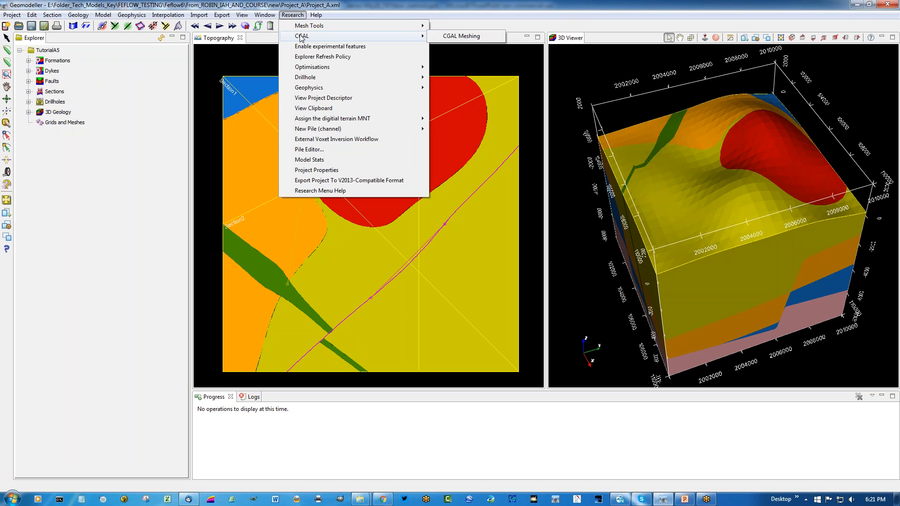
pyautogui.click(471, 38)
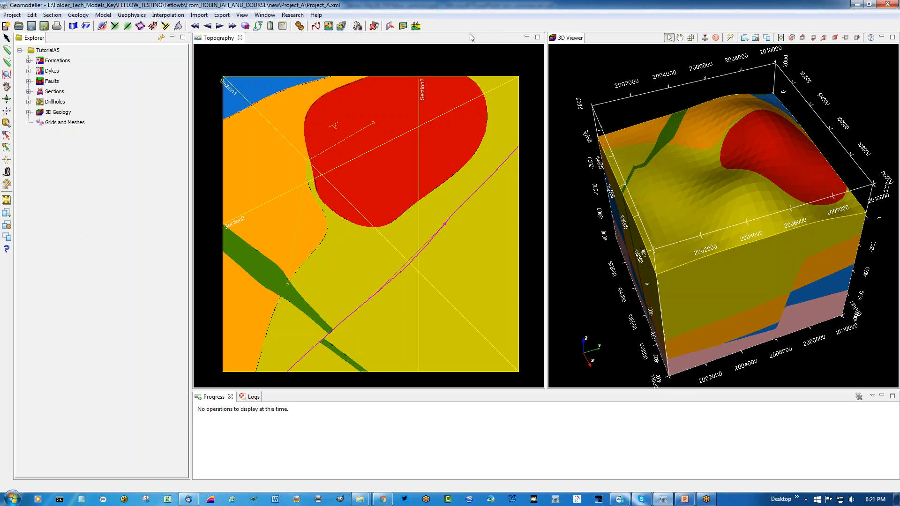
pyautogui.moveTo(670, 220)
pyautogui.mouseDown()
pyautogui.moveTo(673, 162)
pyautogui.moveTo(680, 226)
pyautogui.mouseUp()
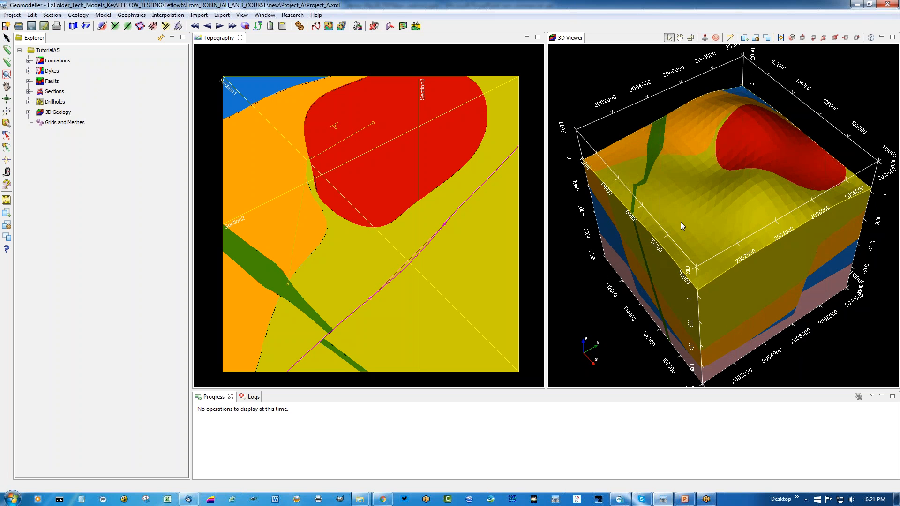
# Step: Export the 3D model with Fill FeFlow Centroids, using ExportCentroids.dat from the "new" folder as the centroid file
pyautogui.click(222, 15)
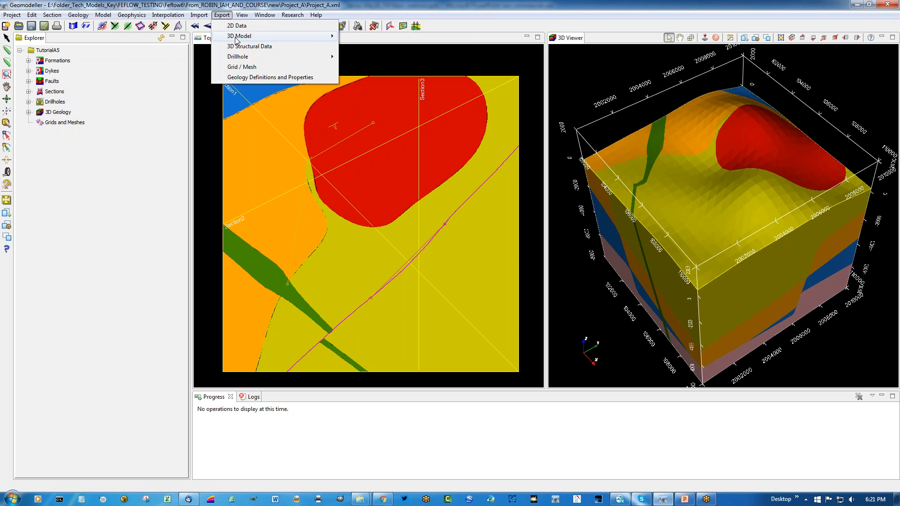
pyautogui.moveTo(281, 36)
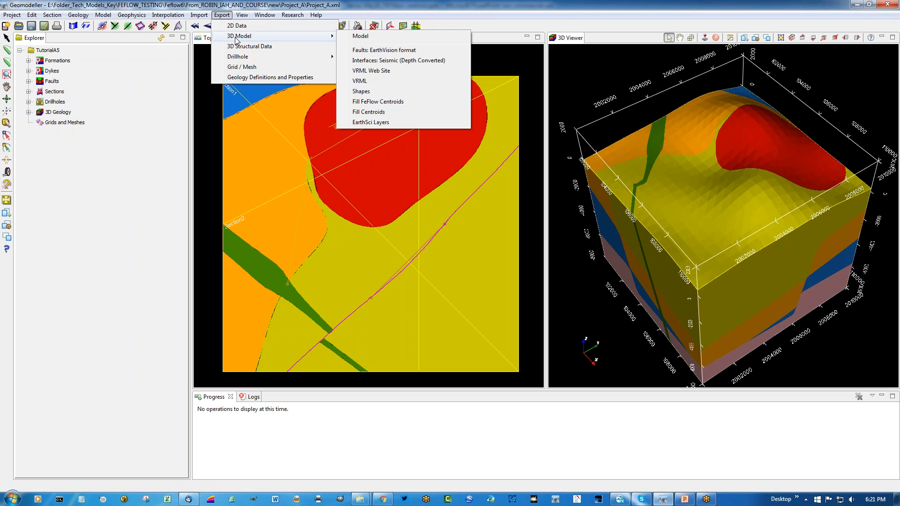
pyautogui.click(391, 103)
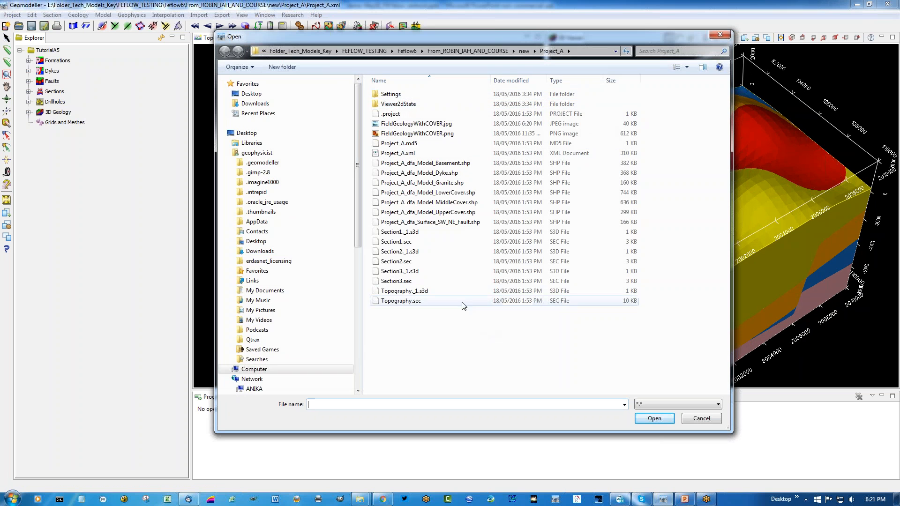
pyautogui.click(524, 51)
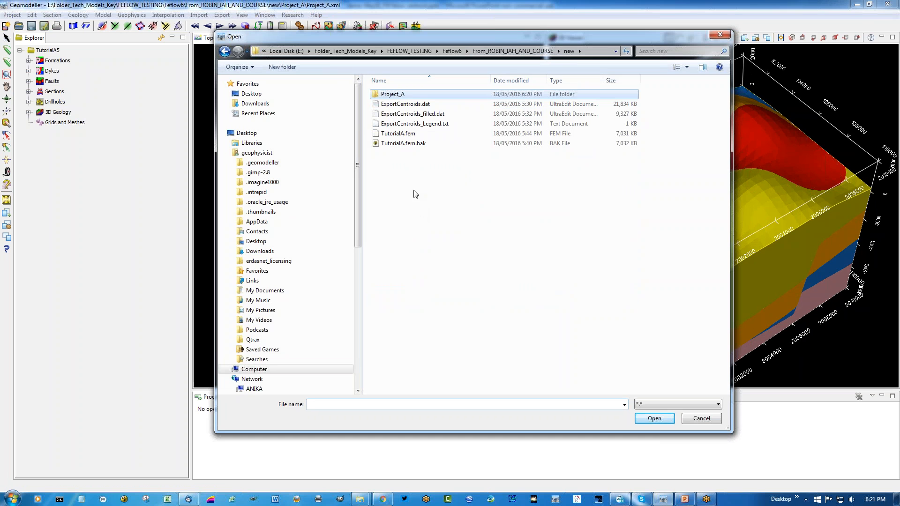
pyautogui.click(414, 105)
pyautogui.click(648, 423)
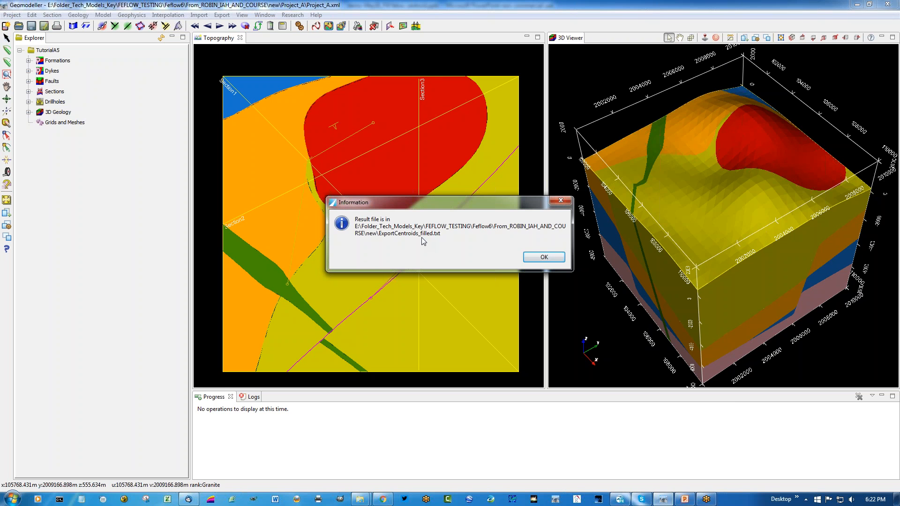
pyautogui.click(537, 259)
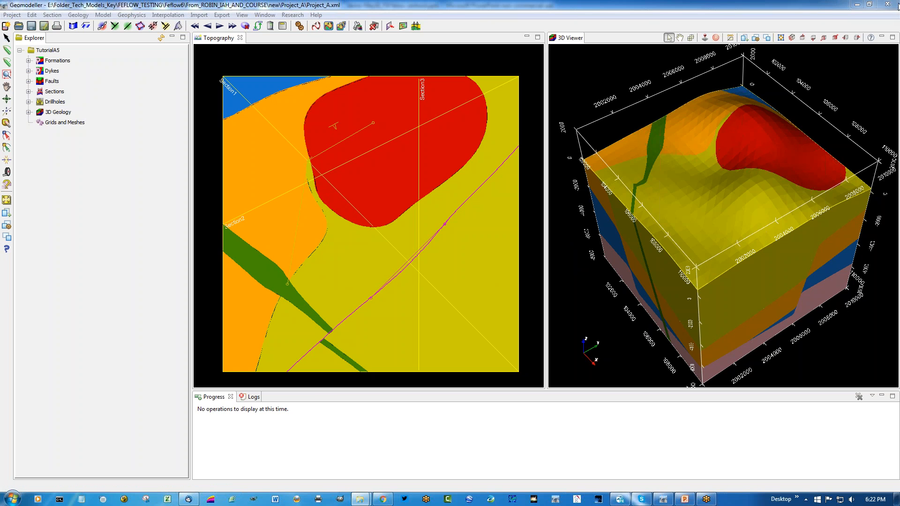
# Step: Switch to Windows Explorer and rename ExportCentroids_filled.txt in the "new" folder to ExportCentroids_filled.dat, accepting the extension change
pyautogui.click(856, 6)
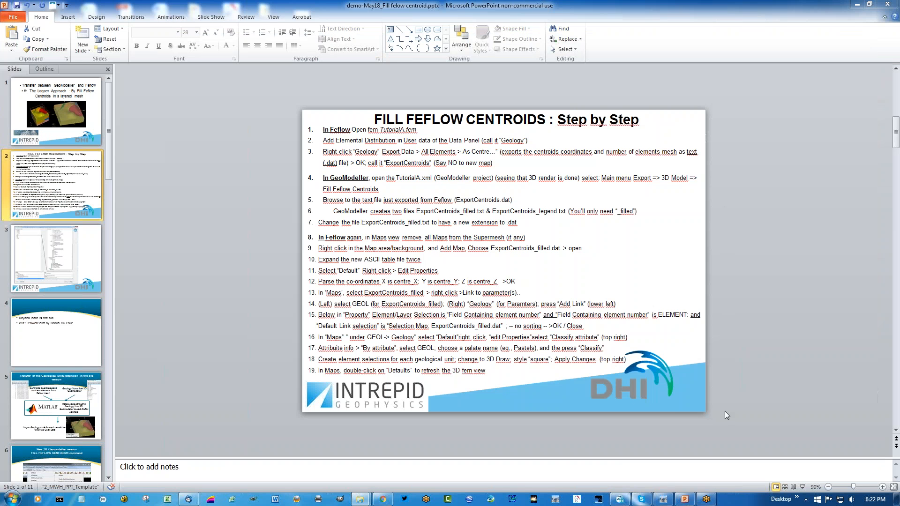
pyautogui.click(621, 500)
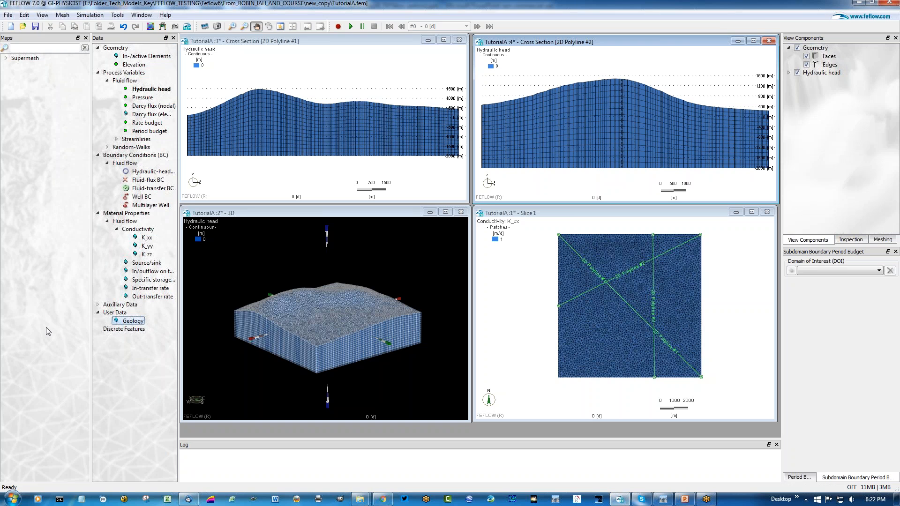
pyautogui.hotkey('alt', 'Tab')
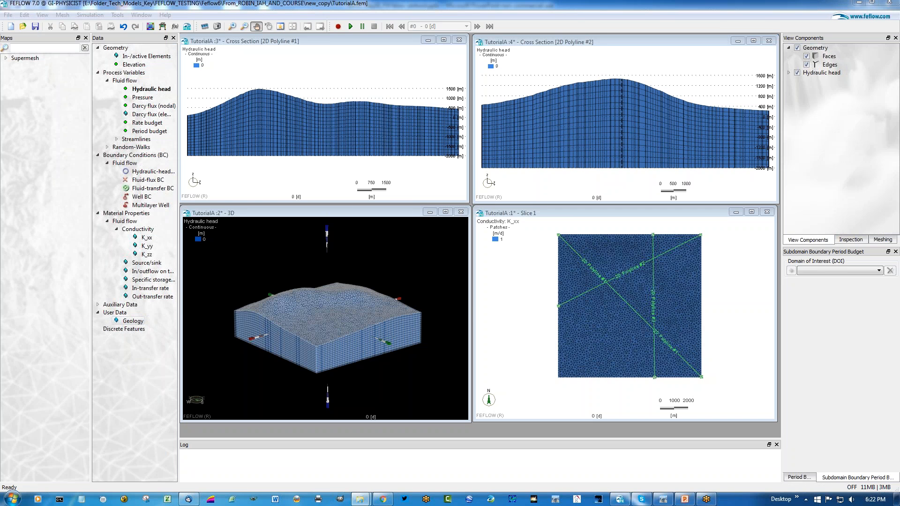
pyautogui.moveTo(0, 112); pyautogui.dragTo(316, 126)
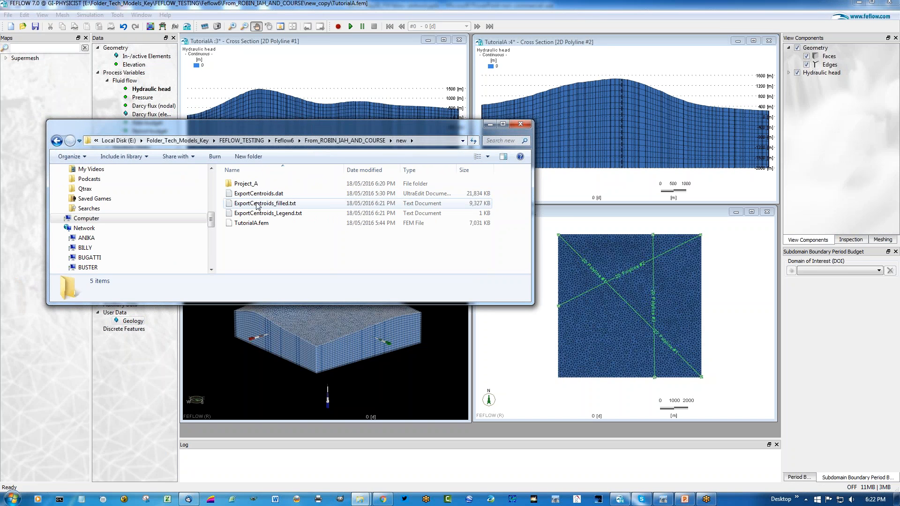
pyautogui.click(300, 207)
pyautogui.click(281, 204)
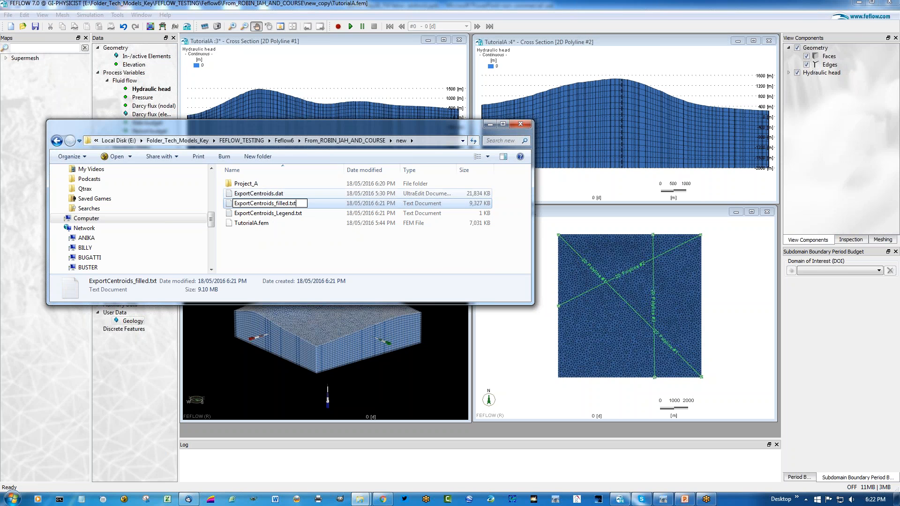
pyautogui.press('BackSpace')
pyautogui.press('BackSpace')
pyautogui.write('dat')
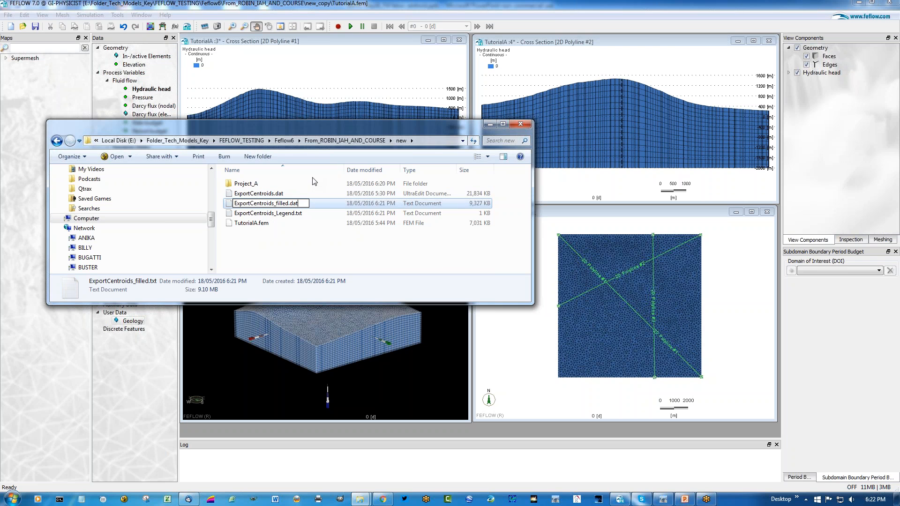
pyautogui.press('Return')
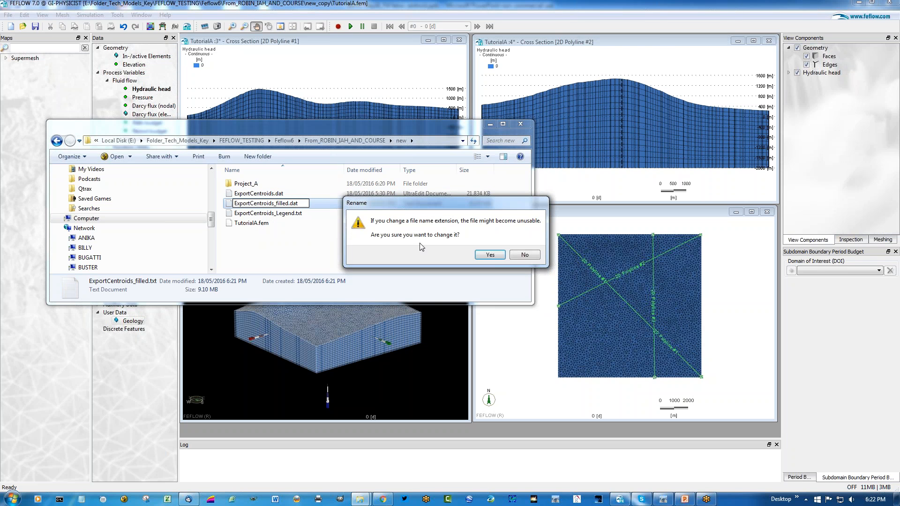
pyautogui.click(492, 256)
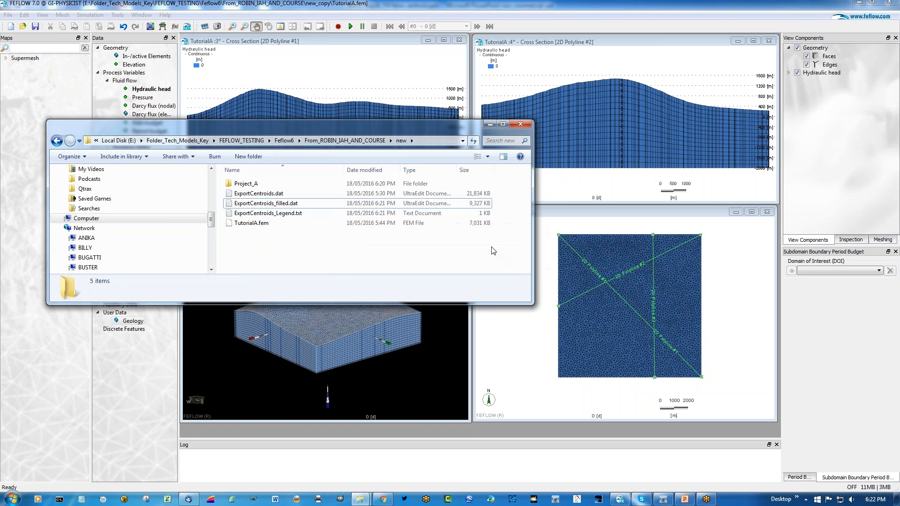
pyautogui.click(490, 124)
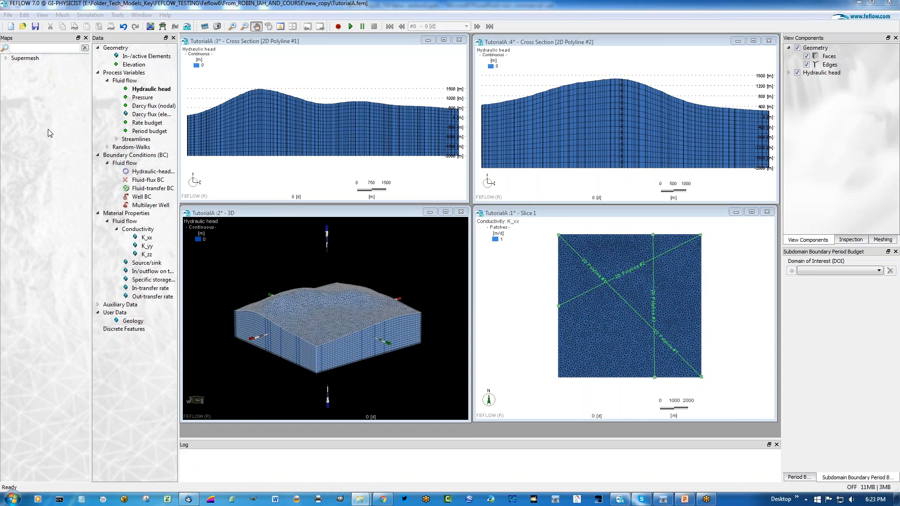
# Step: Return to FEFLOW and remove all maps from the document
pyautogui.rightClick(32, 89)
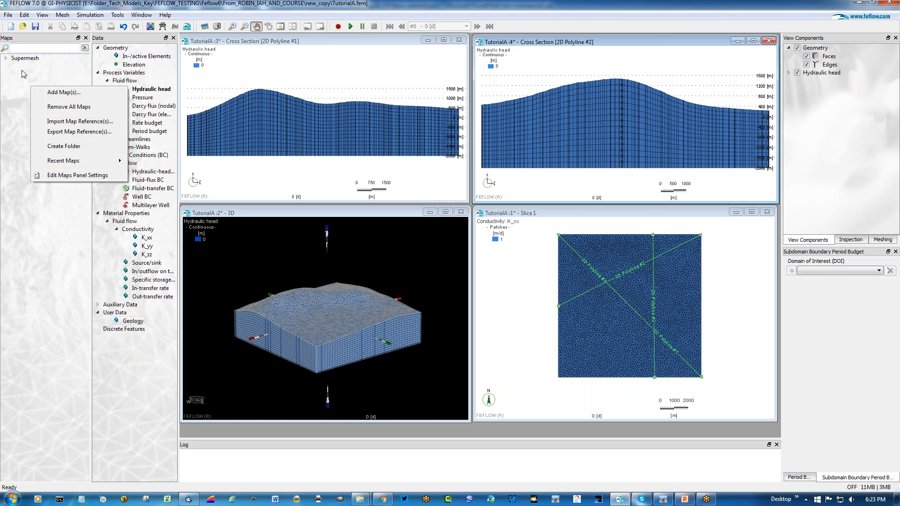
pyautogui.click(68, 107)
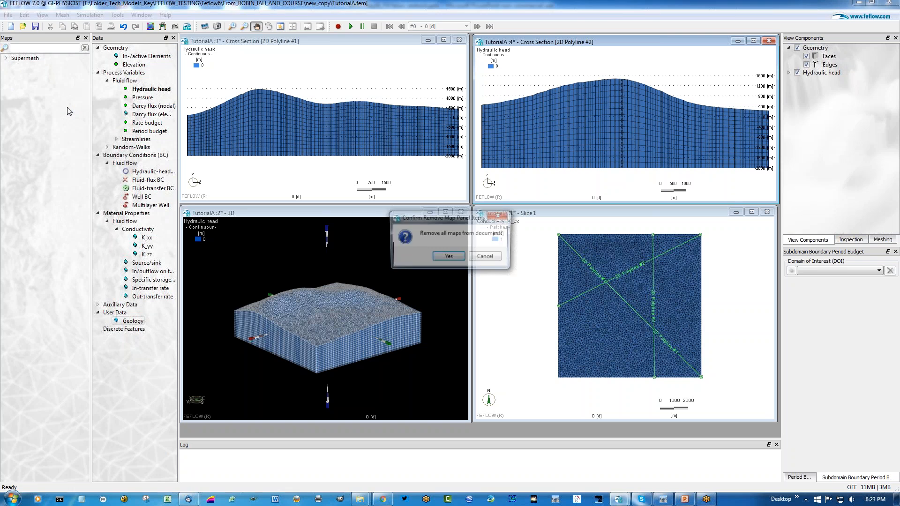
pyautogui.click(448, 256)
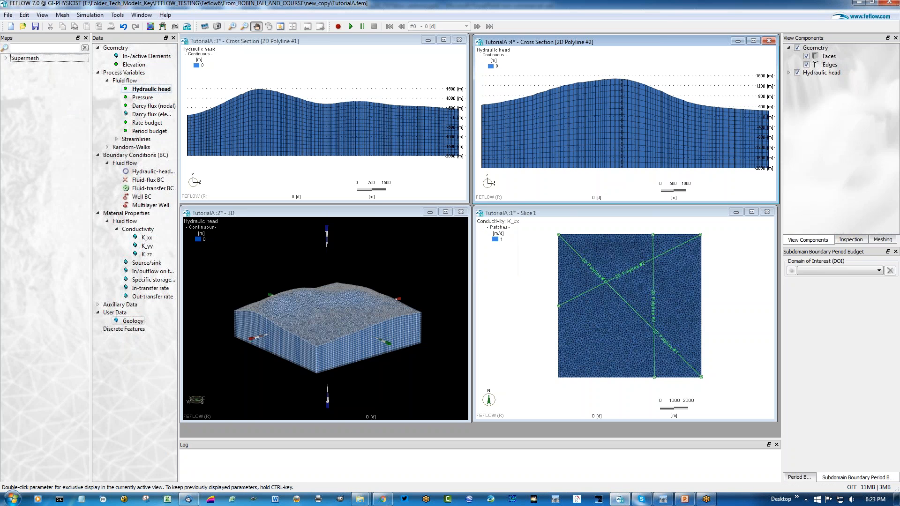
# Step: Add ExportCentroids_filled.dat from the "new" folder as a map
pyautogui.rightClick(18, 95)
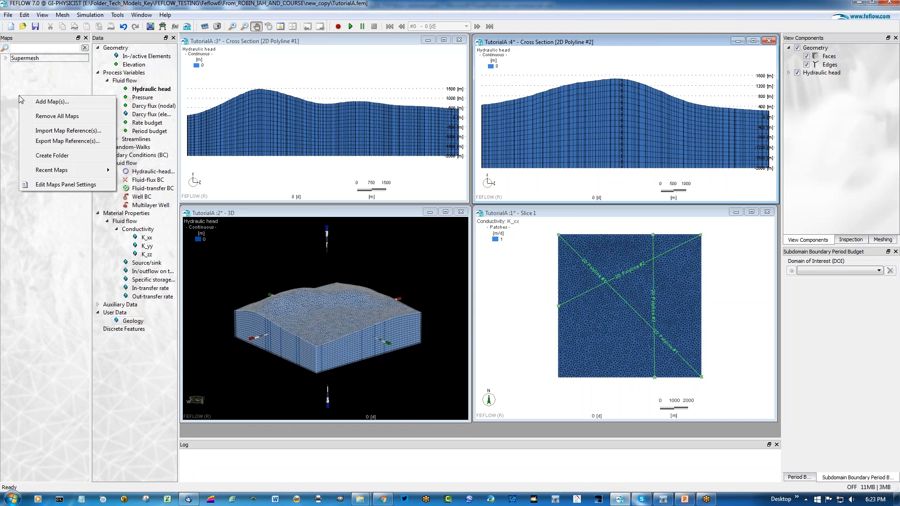
pyautogui.click(54, 104)
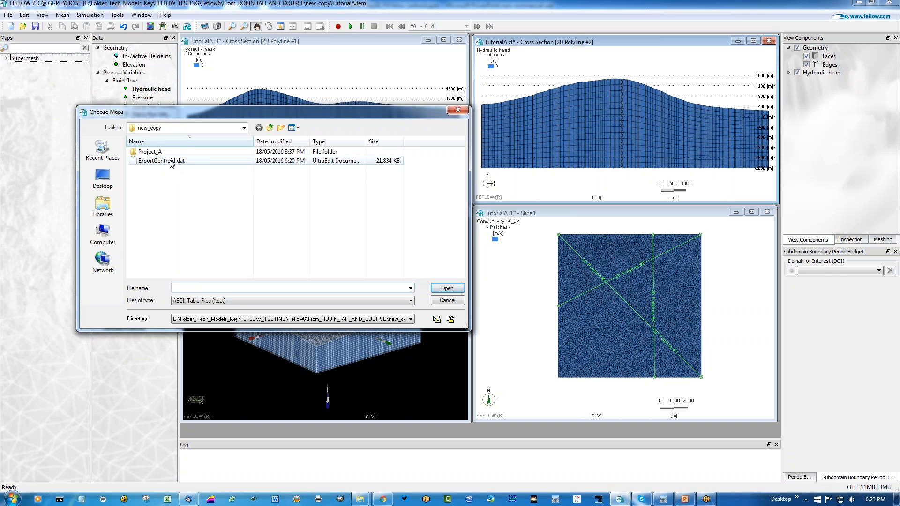
pyautogui.click(269, 128)
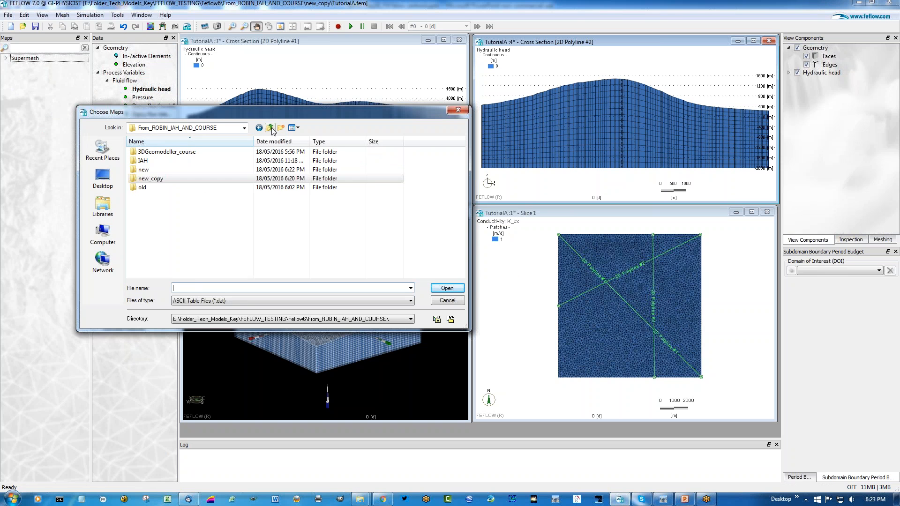
pyautogui.doubleClick(146, 172)
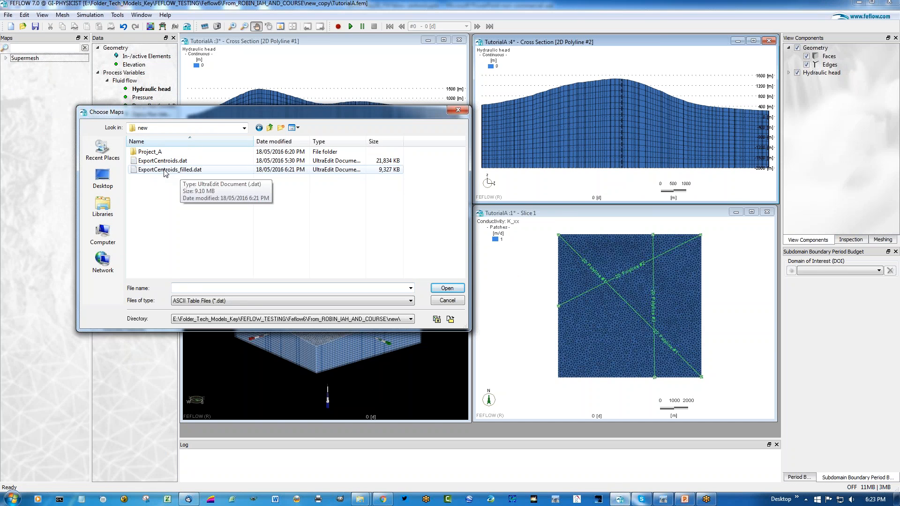
pyautogui.click(165, 172)
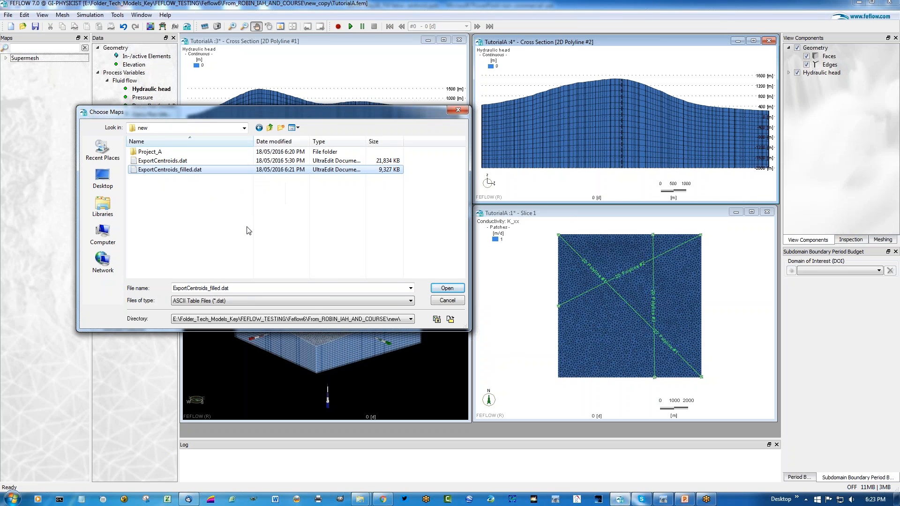
pyautogui.click(447, 289)
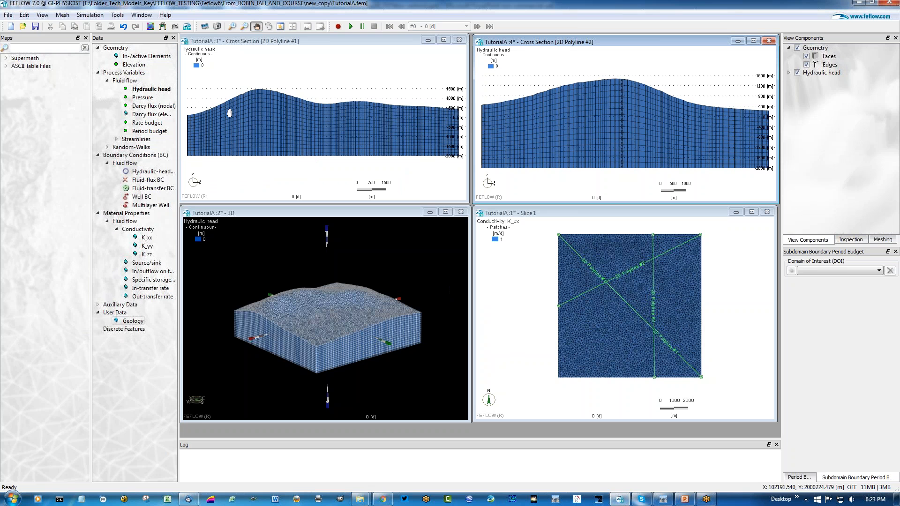
# Step: Edit the properties of the ExportCentroids_filled Default layer, assigning CENTER_X, CENTER_Y and CENTER_Z as its X, Y and Z map coordinates
pyautogui.click(6, 66)
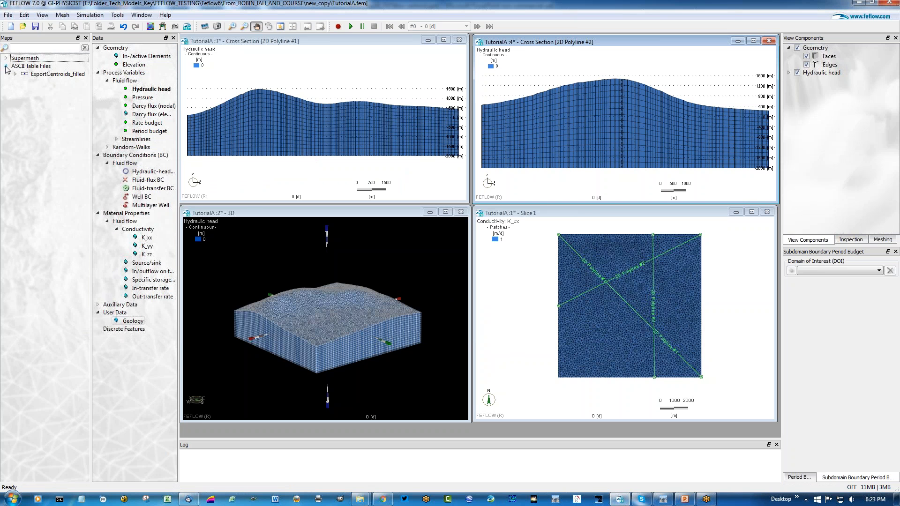
pyautogui.click(15, 74)
pyautogui.click(41, 83)
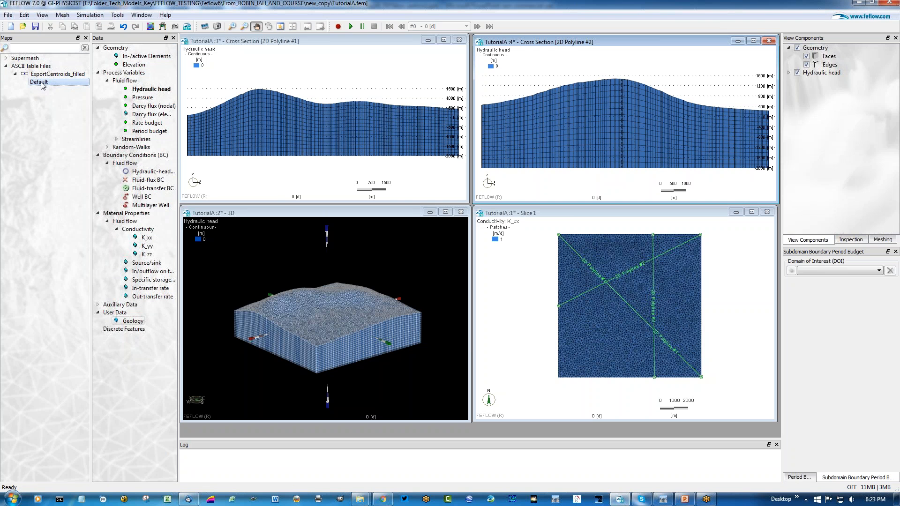
pyautogui.rightClick(41, 83)
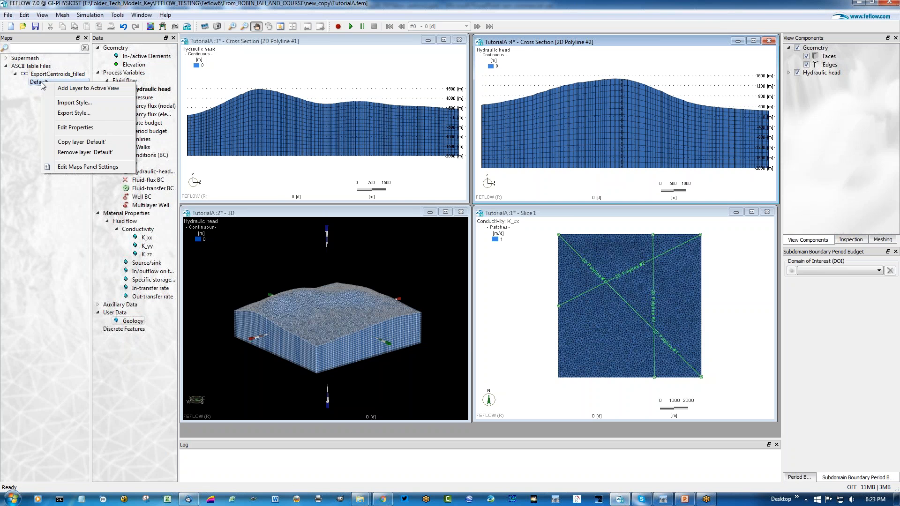
pyautogui.click(82, 129)
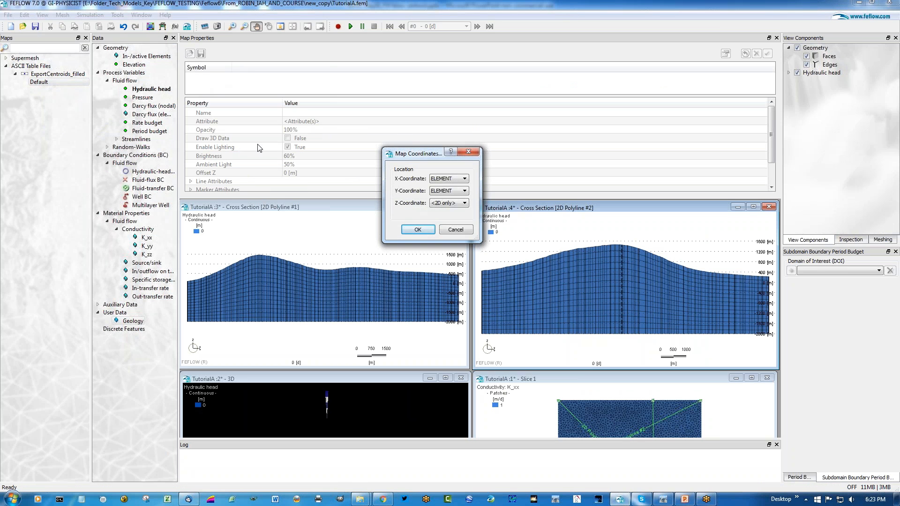
pyautogui.moveTo(424, 154); pyautogui.dragTo(336, 122)
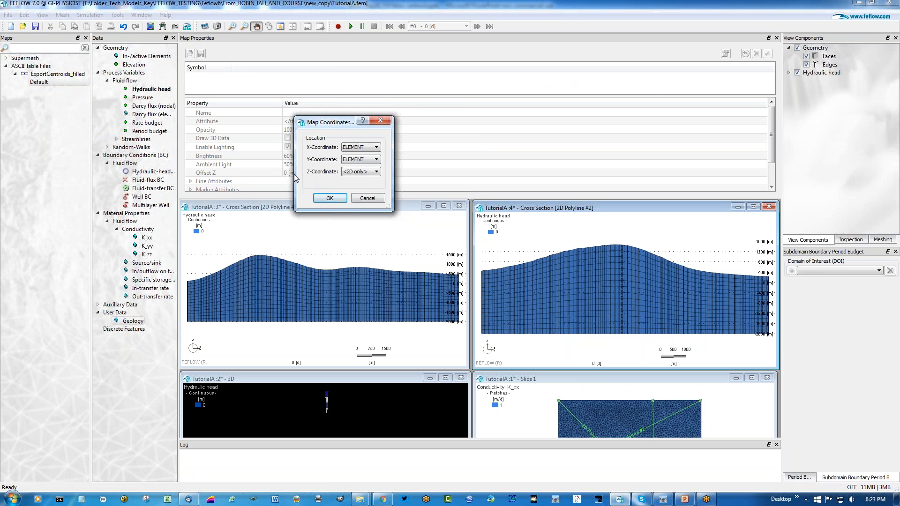
pyautogui.click(377, 147)
pyautogui.click(377, 161)
pyautogui.click(376, 159)
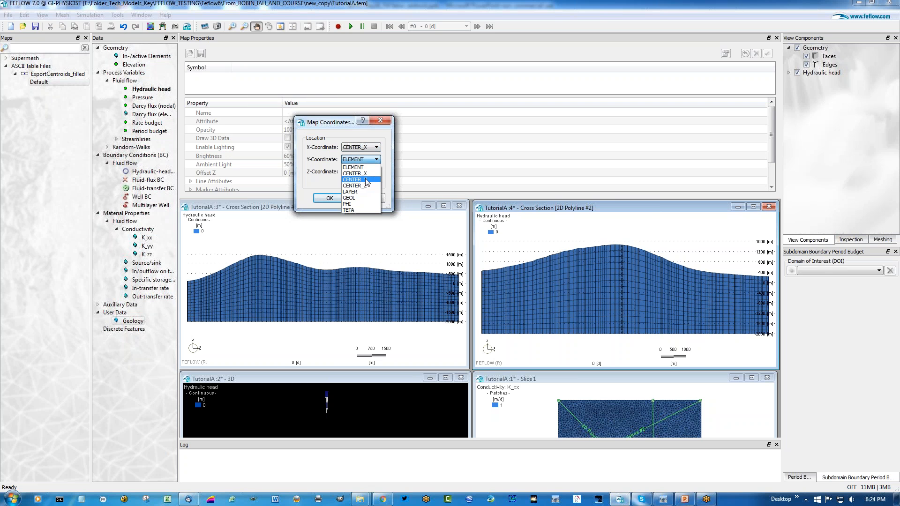
pyautogui.click(370, 181)
pyautogui.click(376, 171)
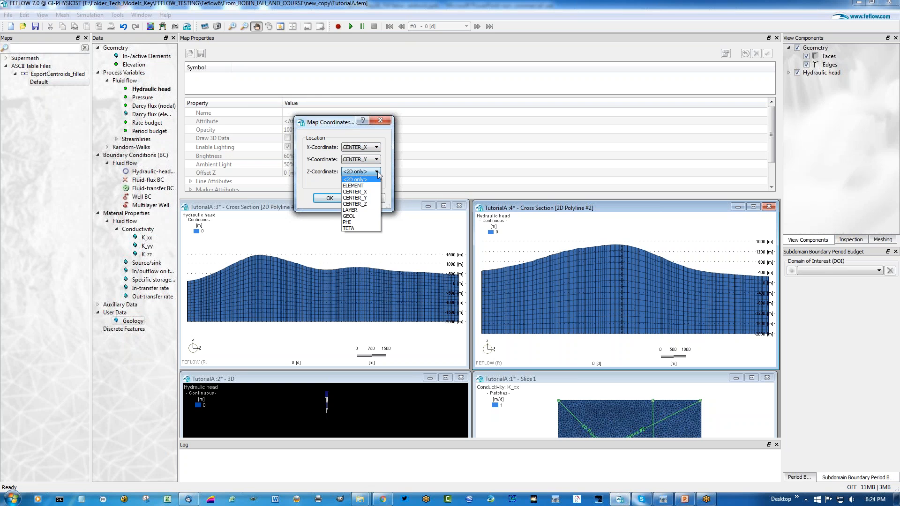
pyautogui.click(367, 204)
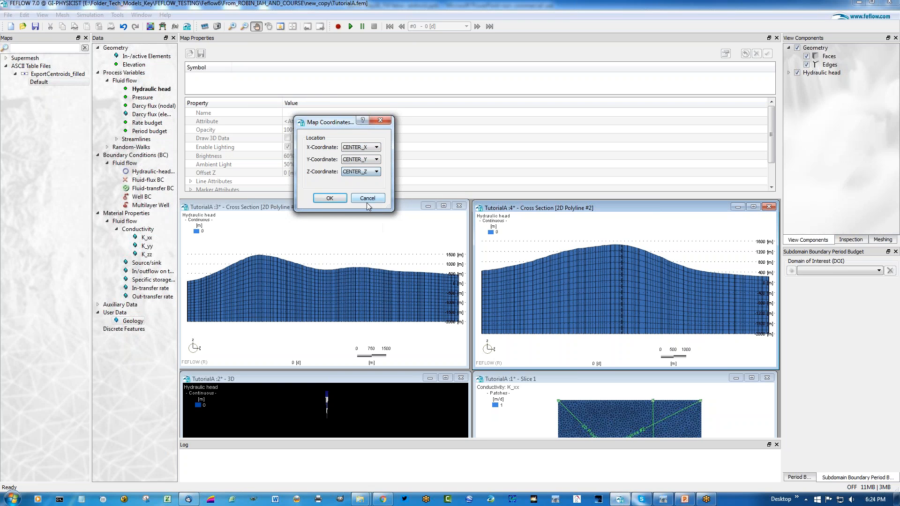
pyautogui.click(330, 198)
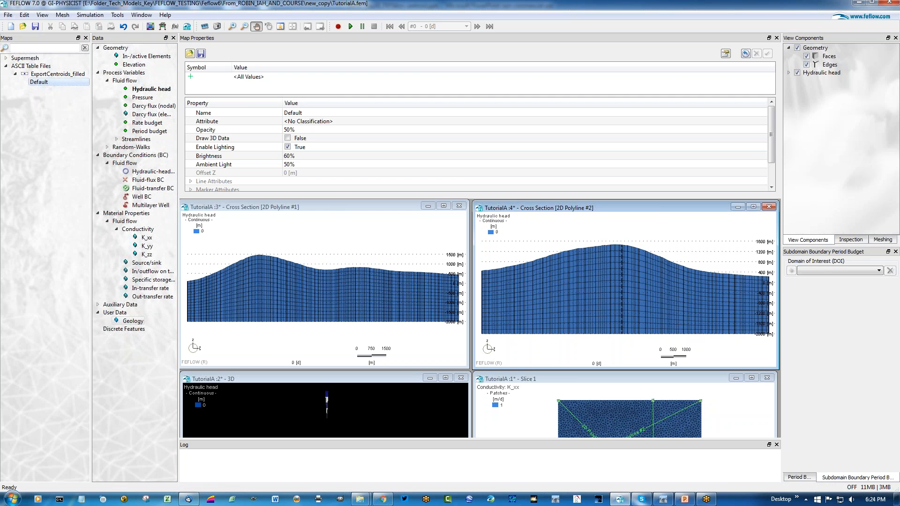
# Step: In the parameter association for ExportCentroids_filled, add a link from the GEOL field to the Geology user data
pyautogui.click(54, 130)
pyautogui.click(58, 74)
pyautogui.rightClick(59, 77)
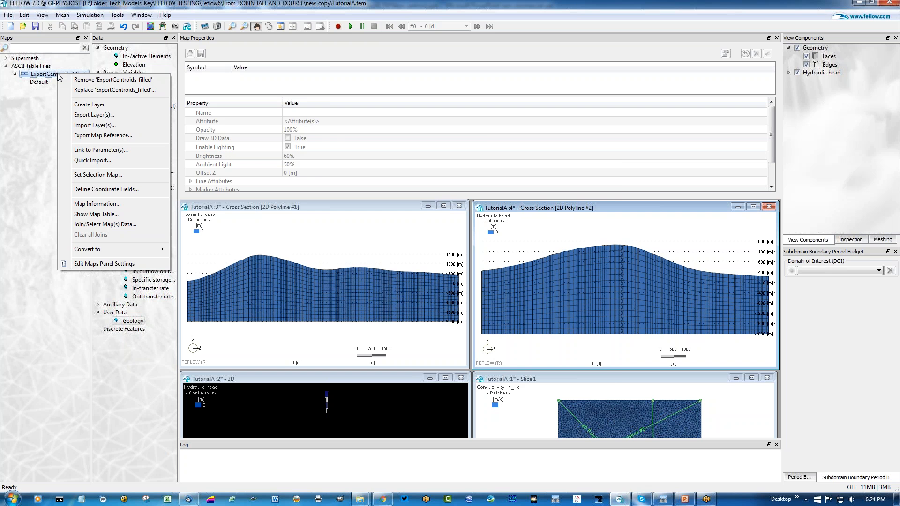
pyautogui.click(112, 150)
pyautogui.moveTo(436, 119); pyautogui.dragTo(355, 44)
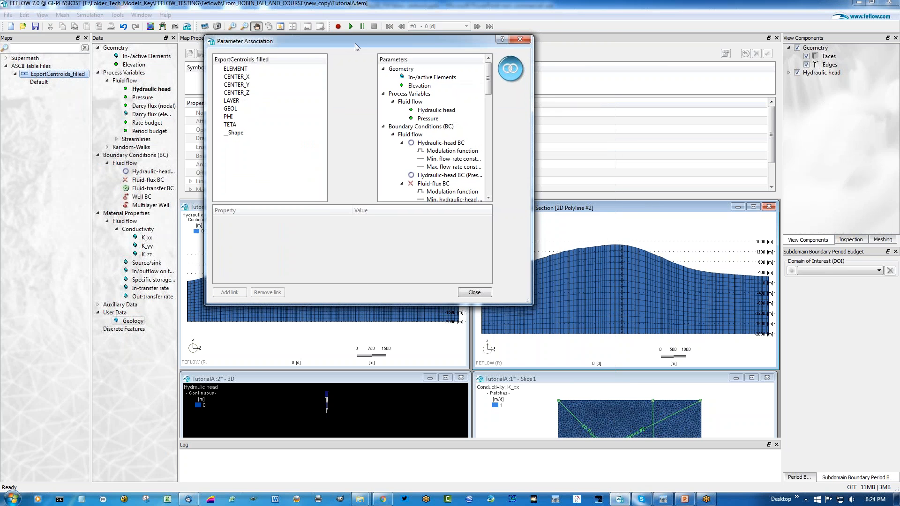
pyautogui.moveTo(531, 303); pyautogui.dragTo(677, 469)
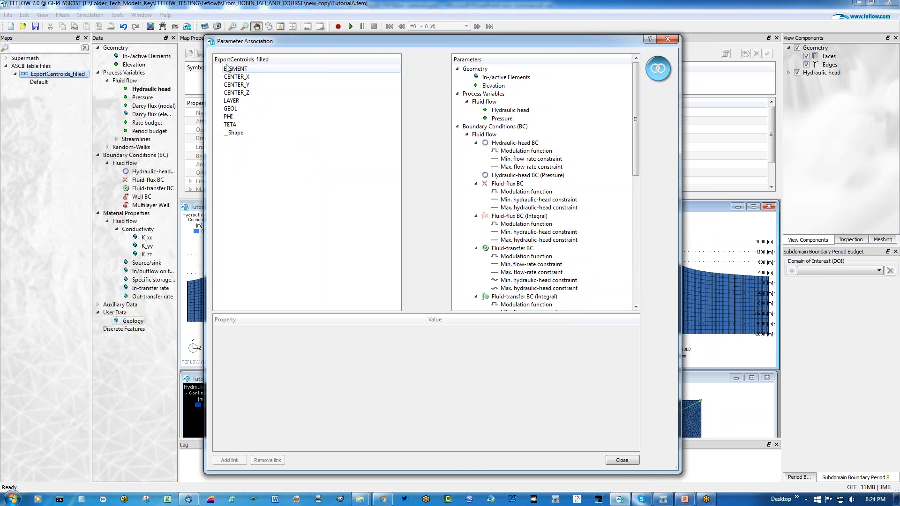
pyautogui.click(236, 110)
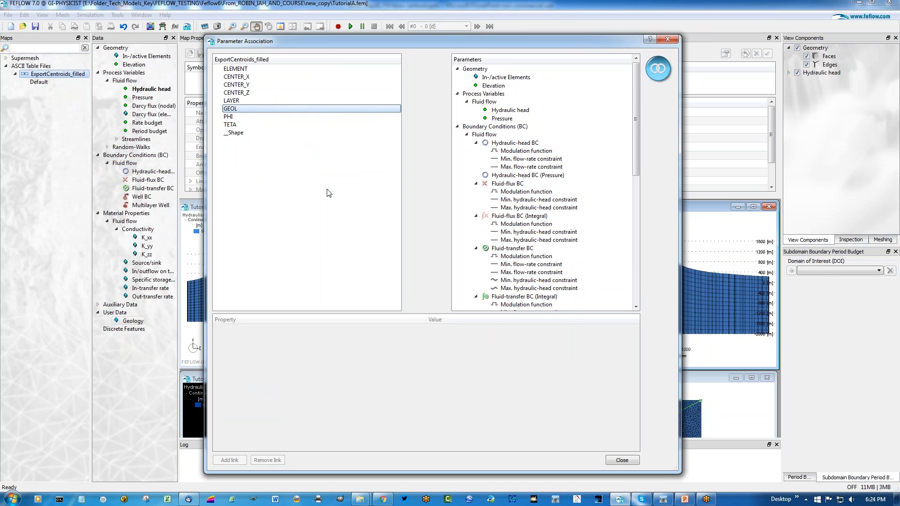
pyautogui.moveTo(635, 95); pyautogui.dragTo(639, 243)
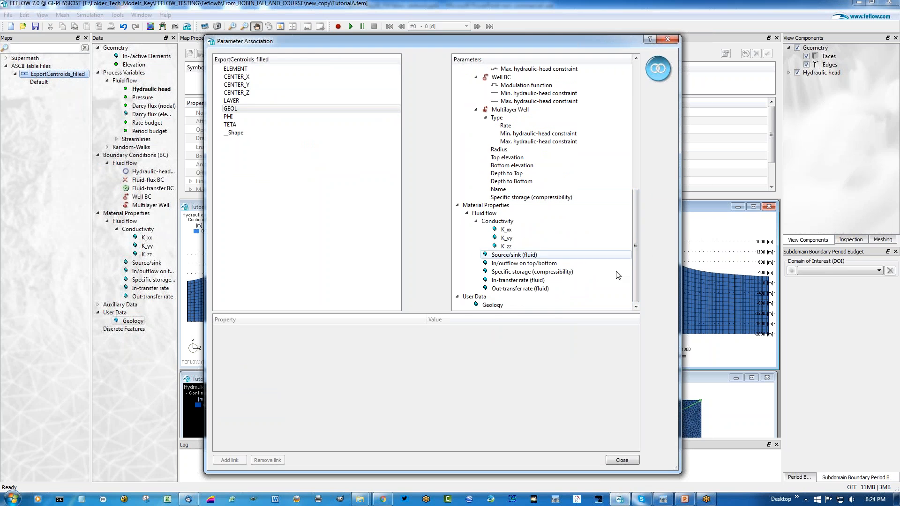
pyautogui.click(496, 306)
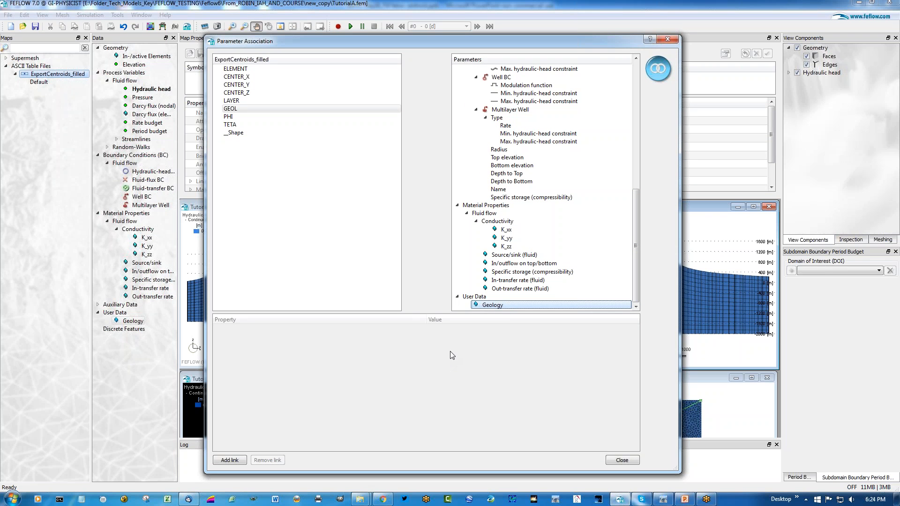
pyautogui.click(237, 464)
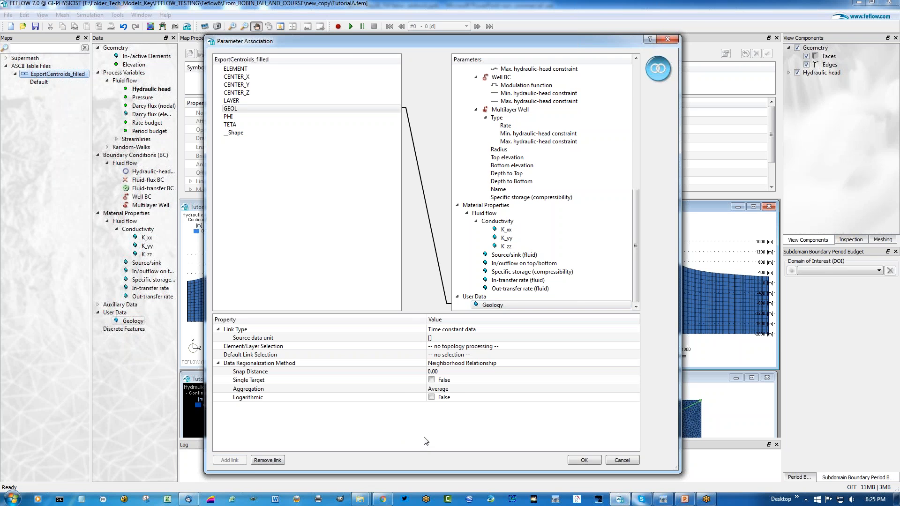
pyautogui.moveTo(548, 42); pyautogui.dragTo(530, 11)
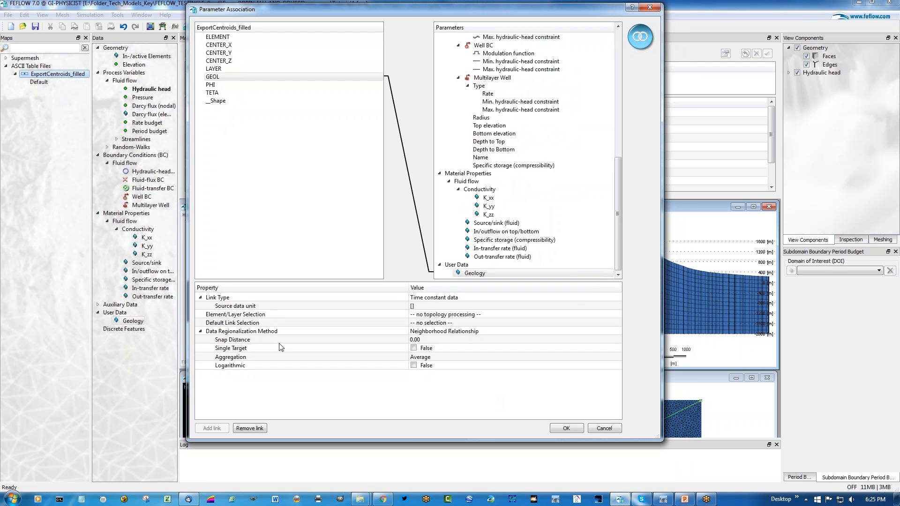
# Step: Set the link's Element/Layer Selection to "Field containing element number" with ELEMENT as the field
pyautogui.click(443, 315)
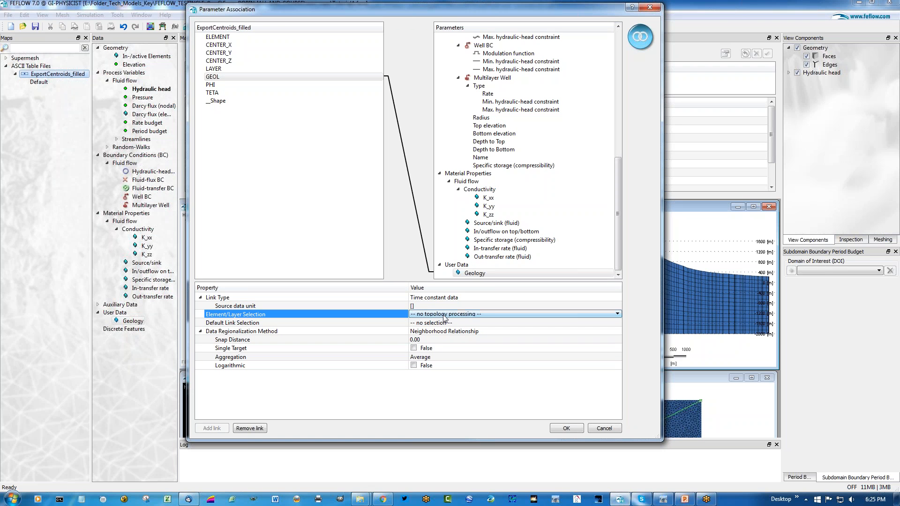
pyautogui.click(617, 313)
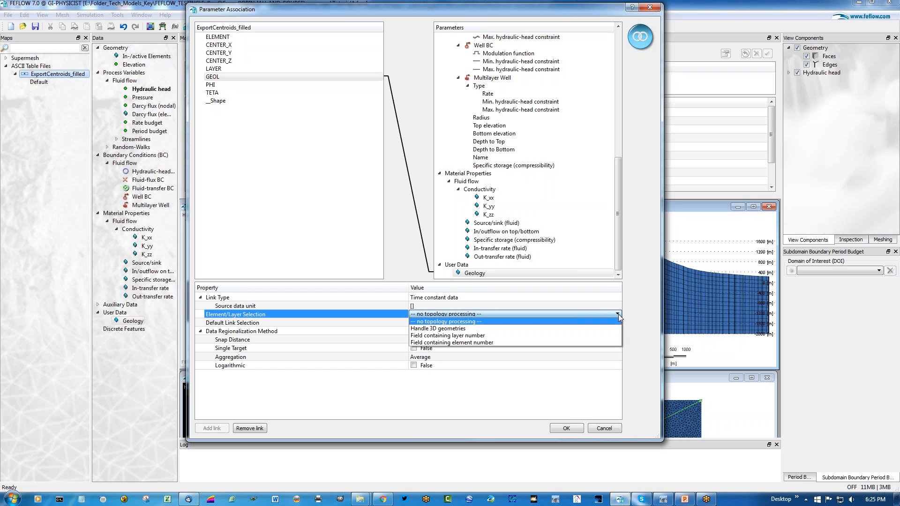
pyautogui.click(485, 342)
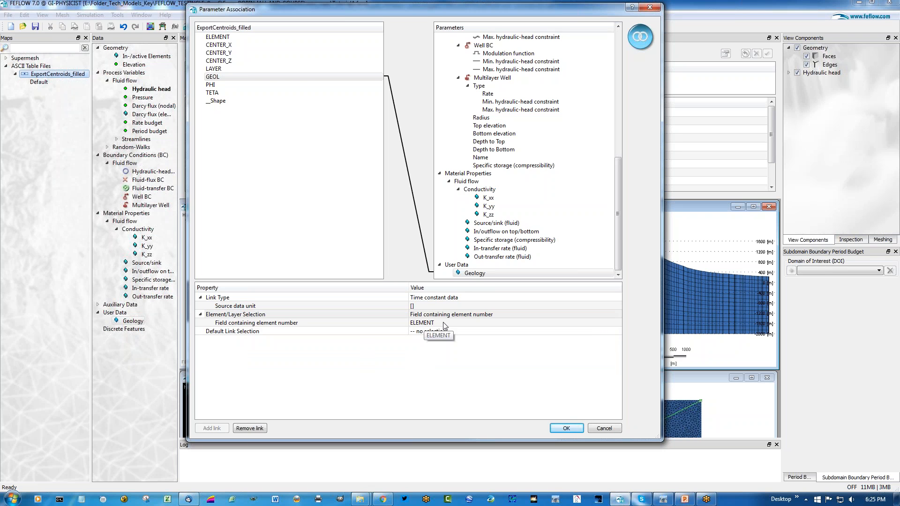
pyautogui.click(370, 324)
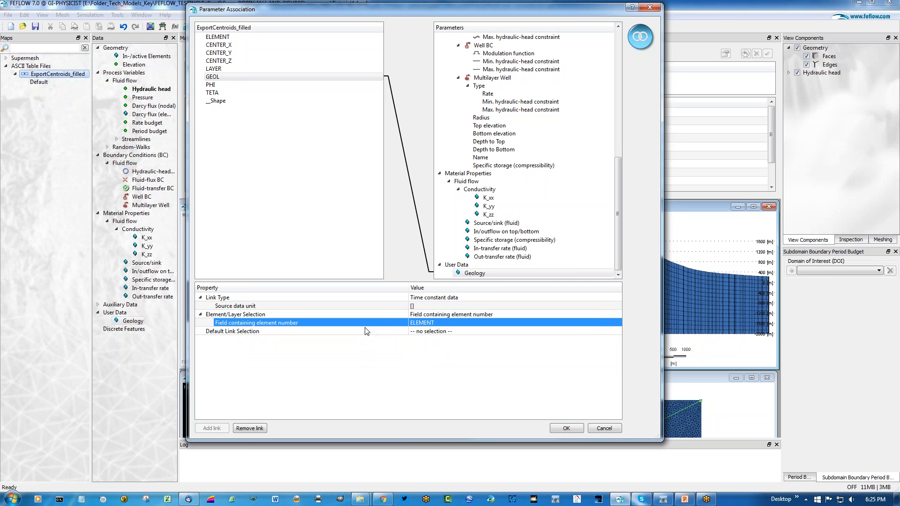
# Step: Set the Default Link Selection to "Selection Map: ExportCentroids_filled.dat" and accept the parameter association
pyautogui.click(373, 332)
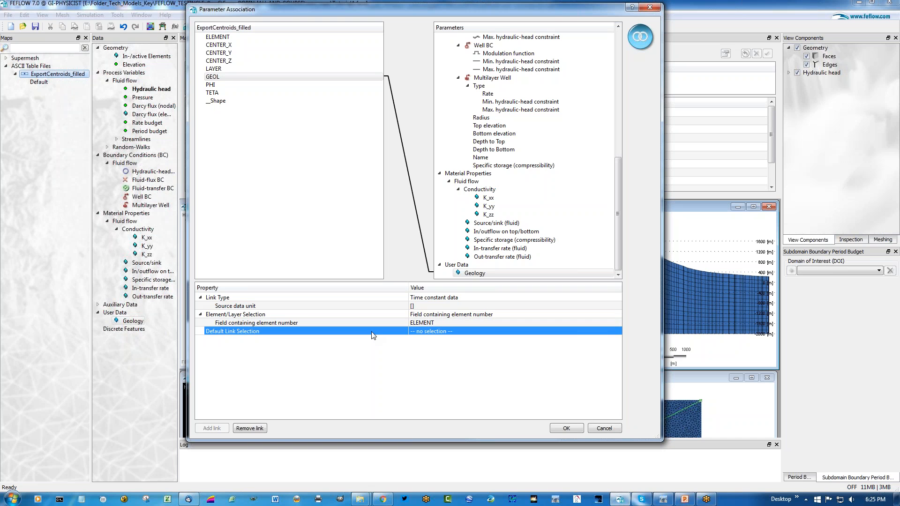
pyautogui.click(576, 331)
pyautogui.click(617, 330)
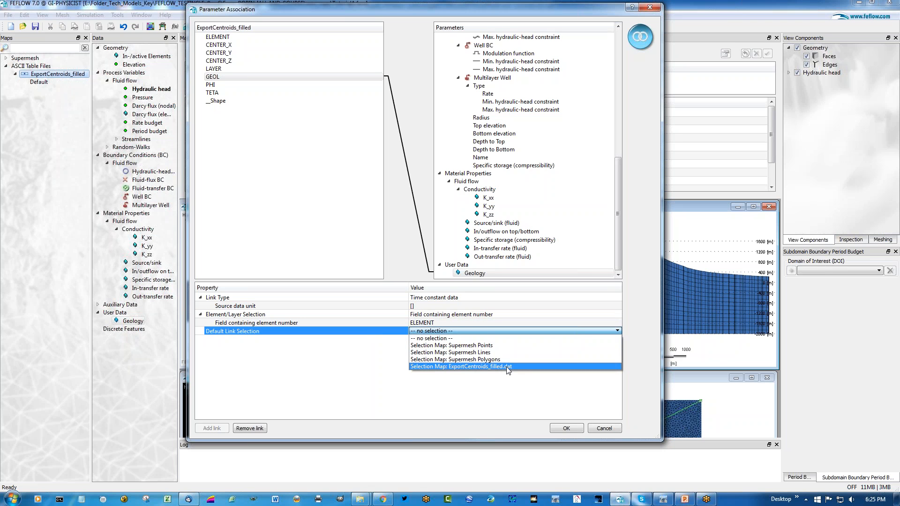
pyautogui.click(506, 367)
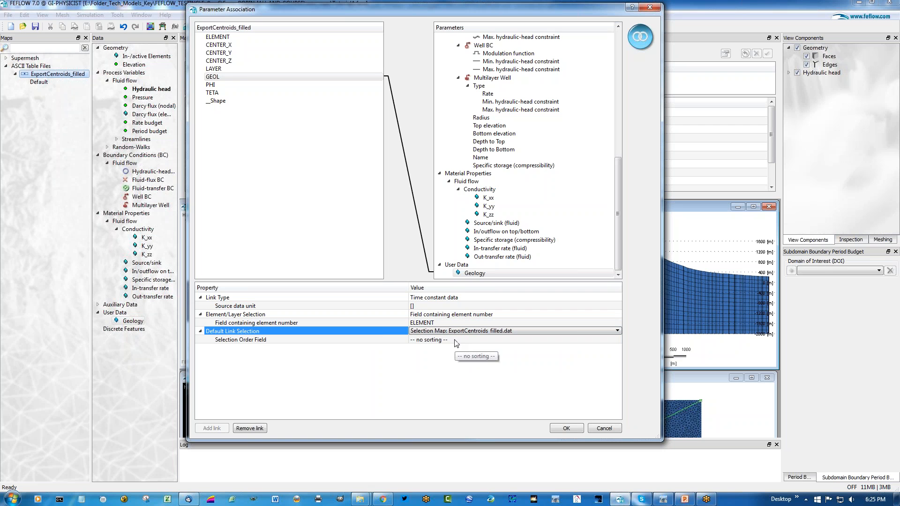
pyautogui.click(567, 428)
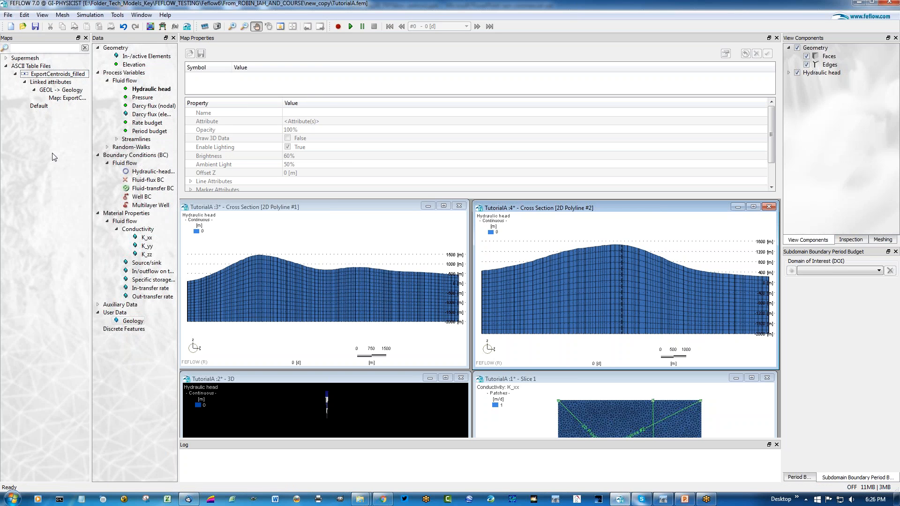
# Step: Open the properties of the ExportCentroids_filled Default layer and enlarge the Map Properties area to show all its properties
pyautogui.click(42, 107)
pyautogui.rightClick(42, 108)
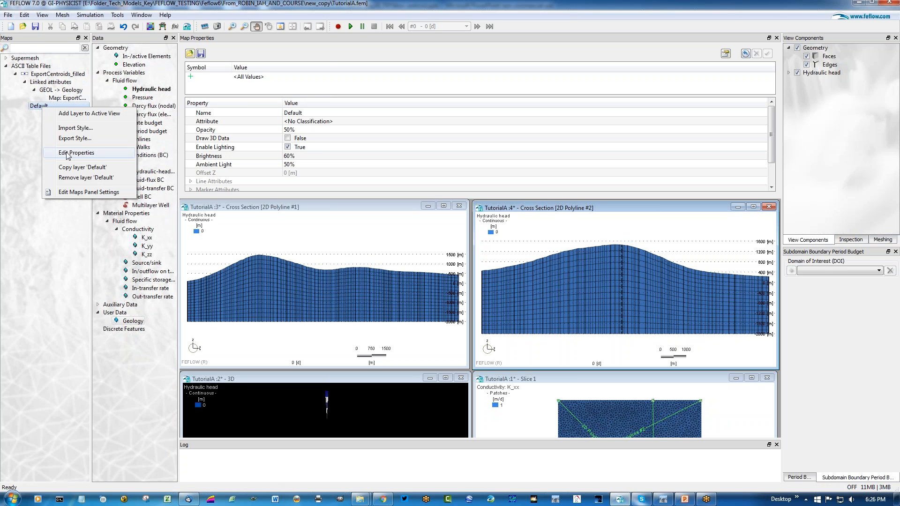
pyautogui.click(68, 154)
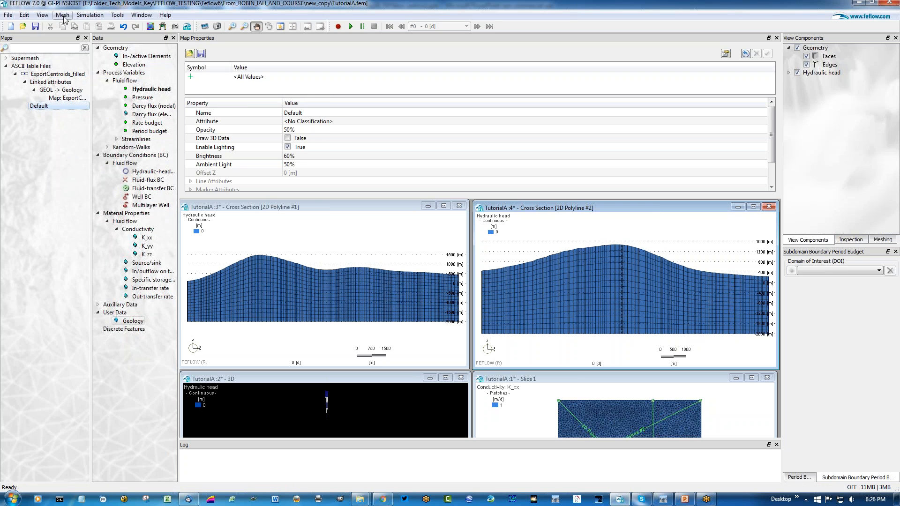
pyautogui.click(43, 15)
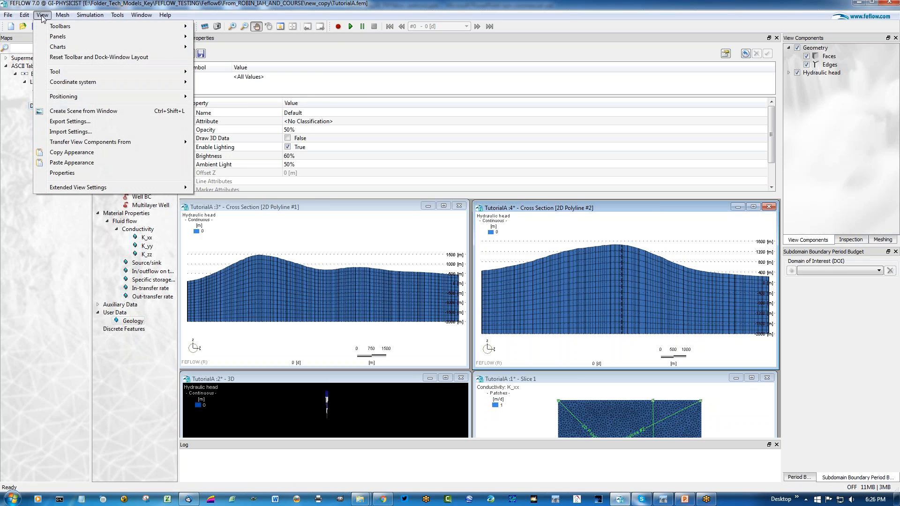
pyautogui.moveTo(65, 37)
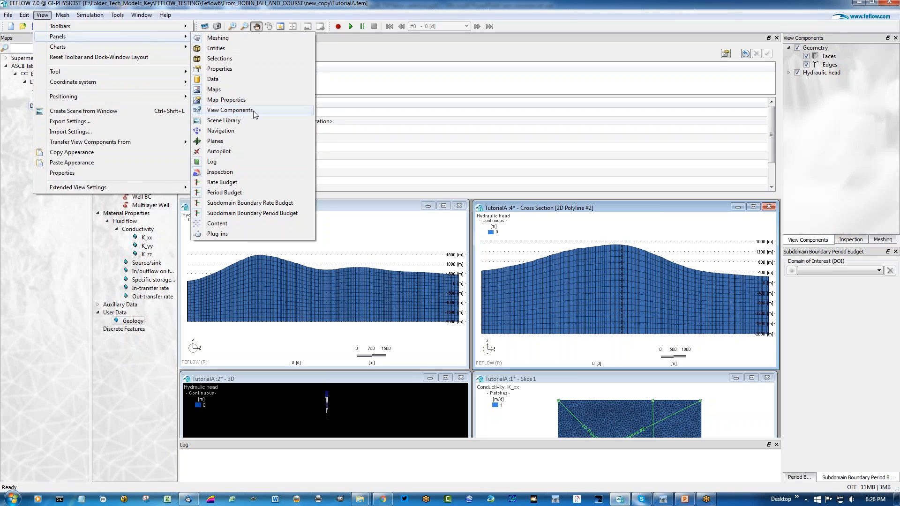
pyautogui.click(64, 244)
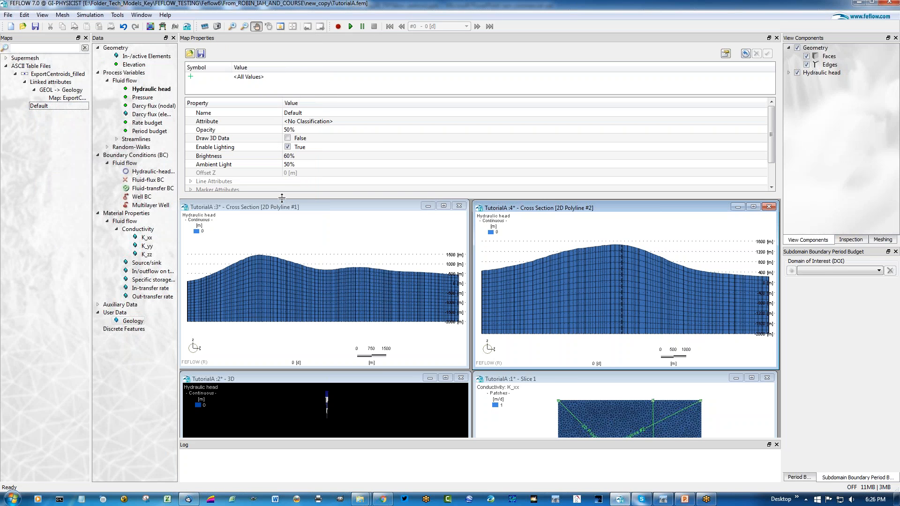
pyautogui.moveTo(282, 198); pyautogui.dragTo(282, 273)
pyautogui.scroll(3, 359, 380)
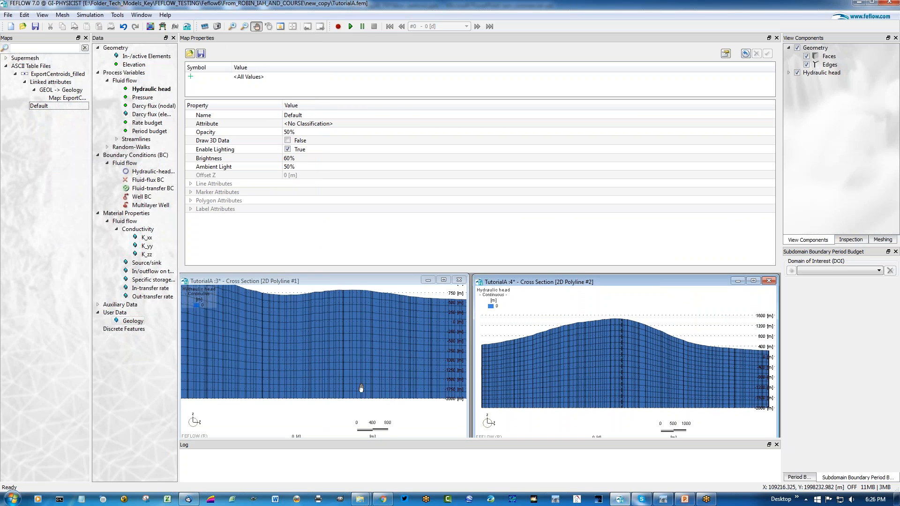
pyautogui.scroll(-1, 358, 381)
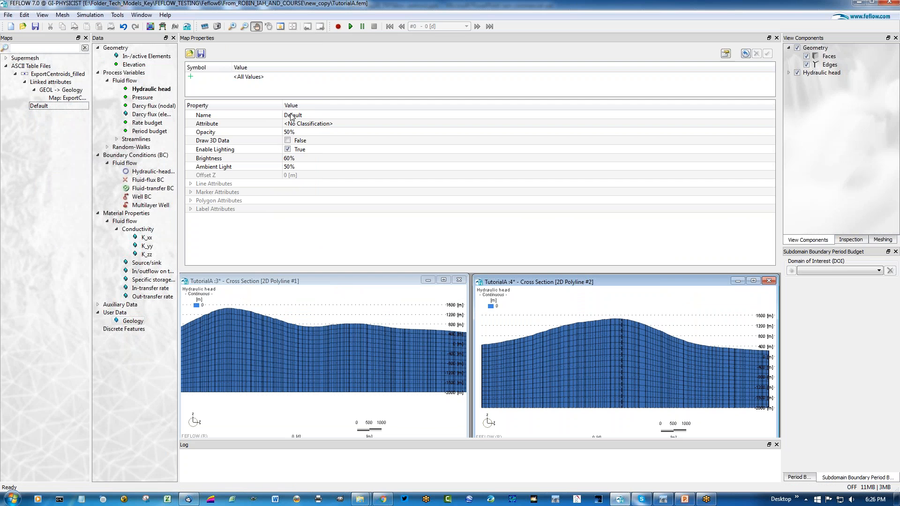
# Step: Classify the Default layer's map attributes by GEOL, using unique values and the Minerals palette
pyautogui.click(725, 54)
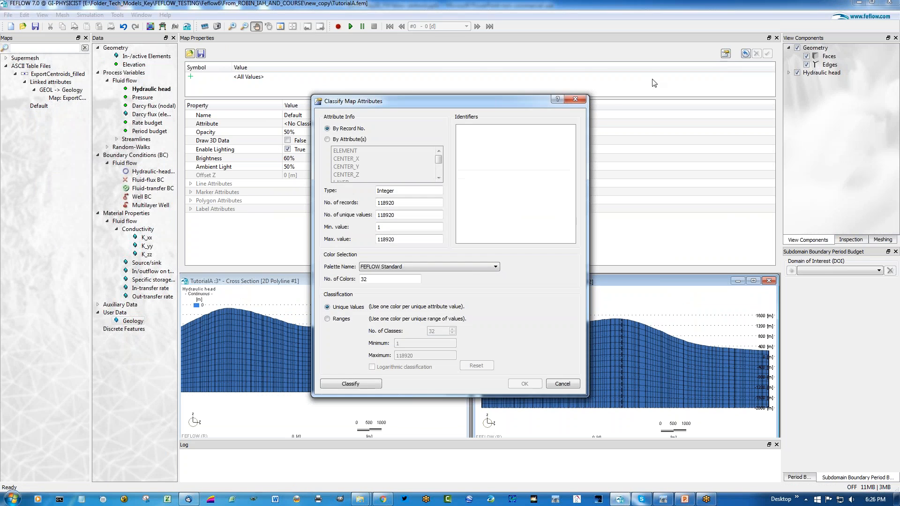
pyautogui.moveTo(530, 104); pyautogui.dragTo(590, 79)
pyautogui.click(385, 115)
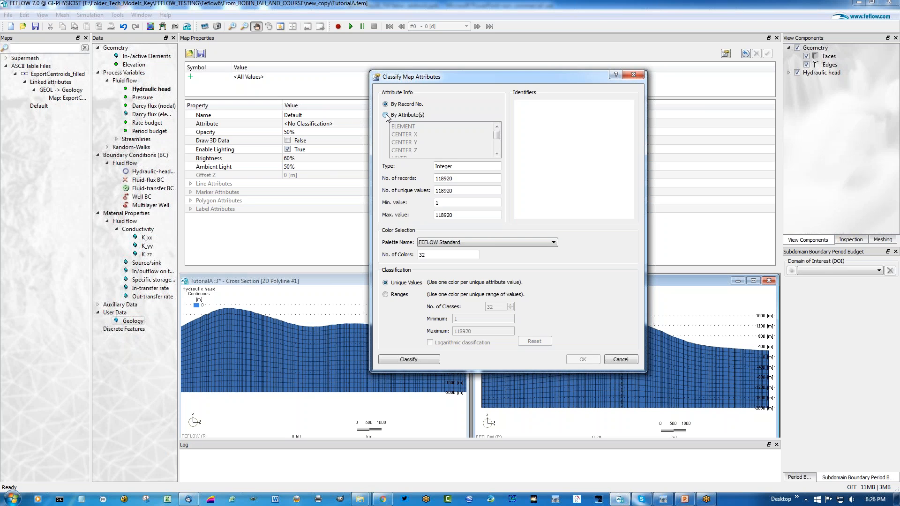
pyautogui.moveTo(497, 137); pyautogui.dragTo(496, 140)
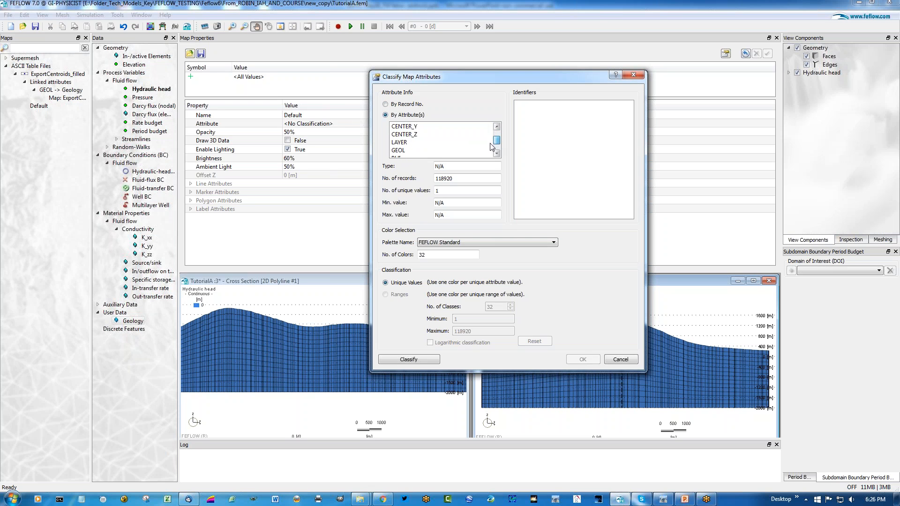
pyautogui.click(413, 151)
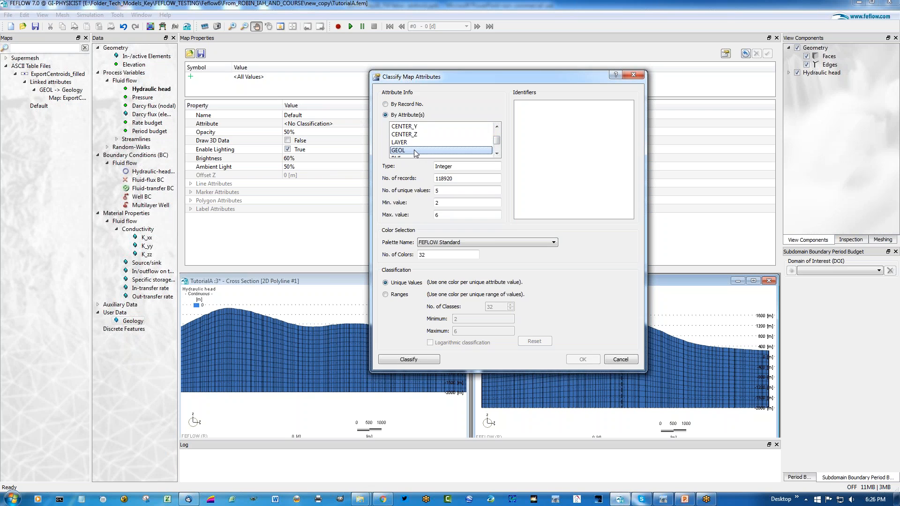
pyautogui.click(555, 244)
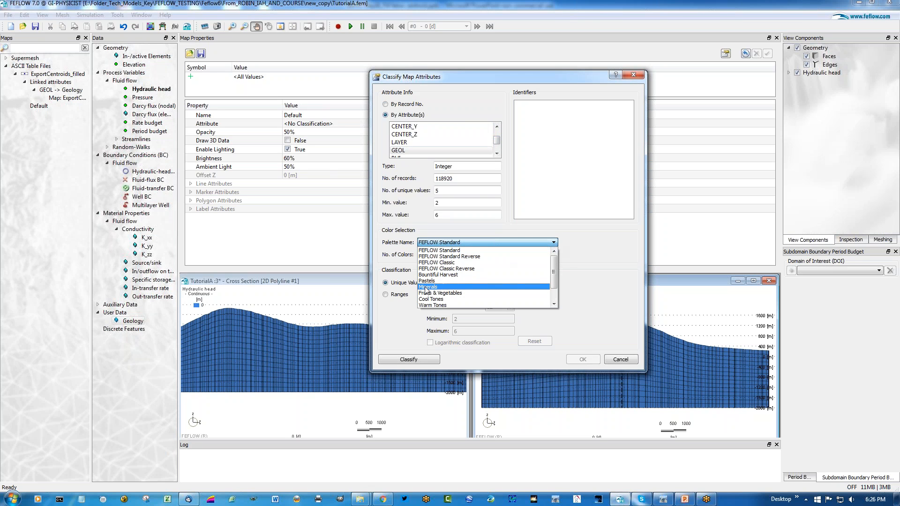
pyautogui.click(426, 287)
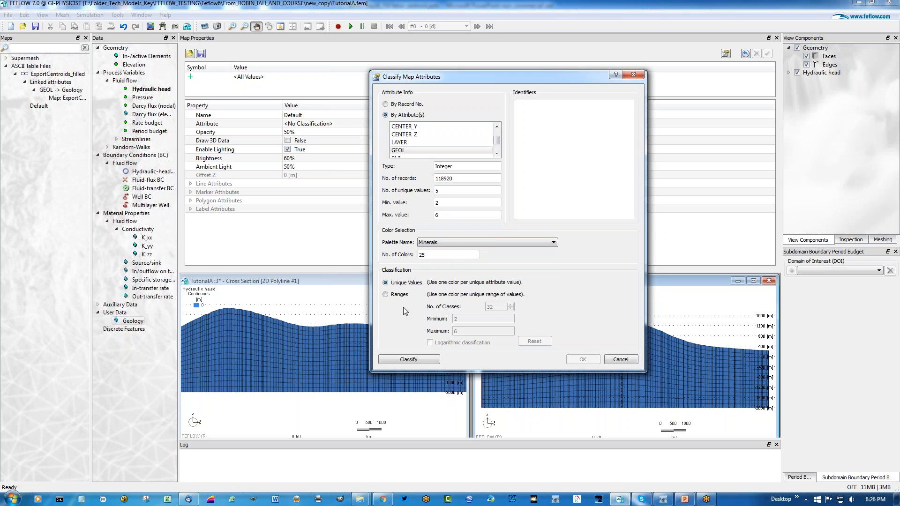
pyautogui.click(411, 359)
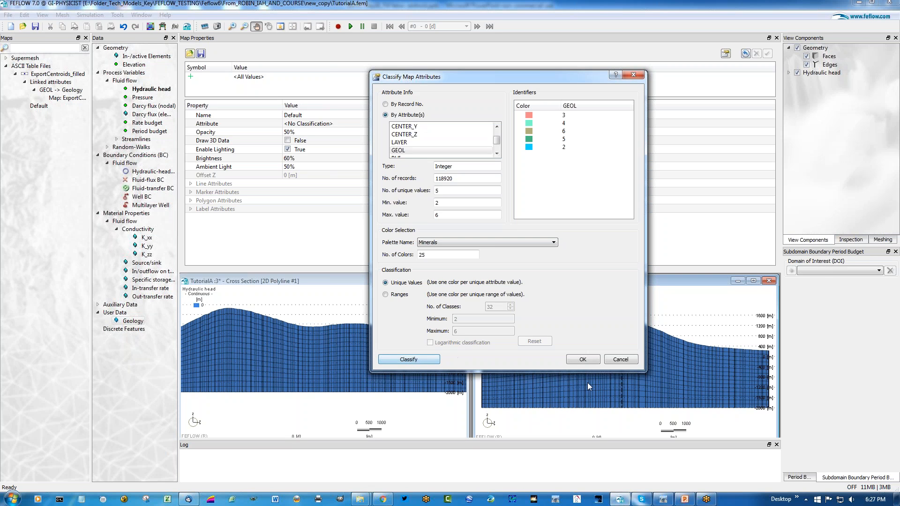
# Step: Switch to GeoModeller, examine the numbering of the Current Model Pile in the Stratigraphic Pile Viewer, and return to FEFLOW
pyautogui.moveTo(661, 500)
pyautogui.click(658, 461)
pyautogui.click(78, 15)
pyautogui.click(96, 71)
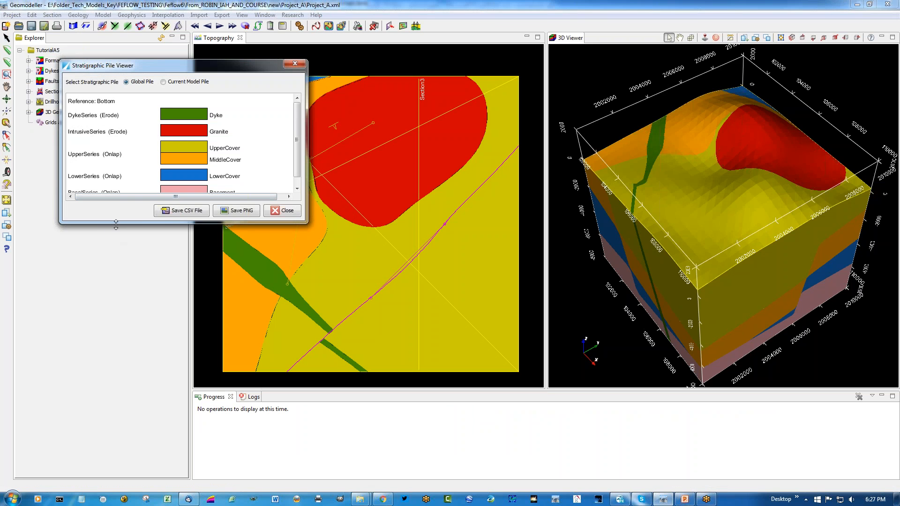
pyautogui.click(163, 82)
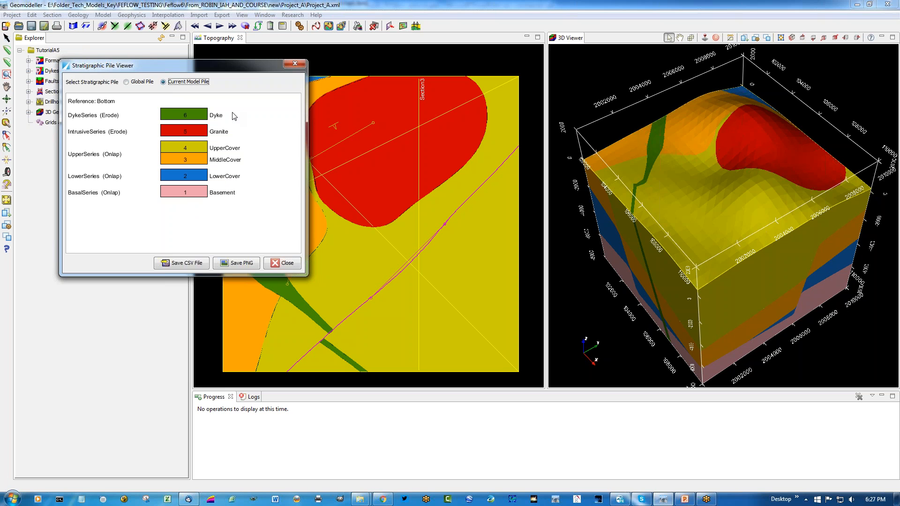
pyautogui.click(286, 263)
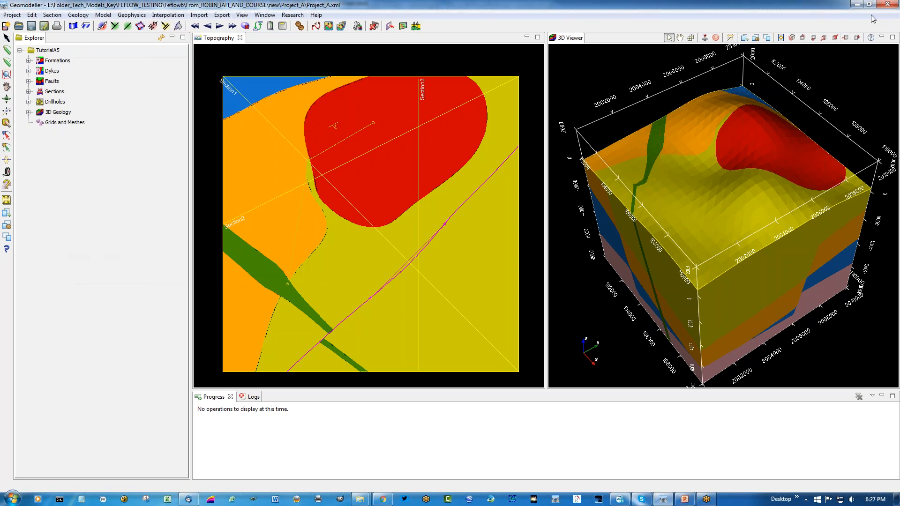
pyautogui.click(857, 4)
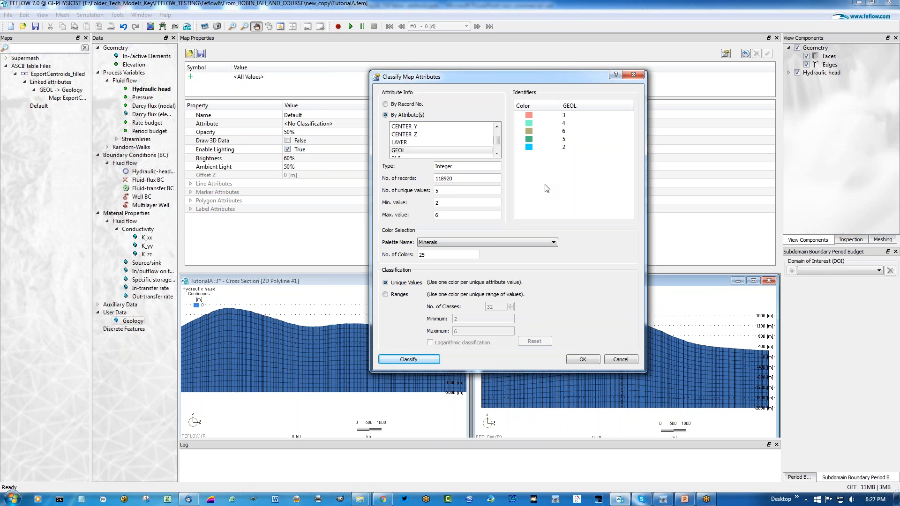
# Step: Accept the GEOL classification and enlarge the symbol list to show every class
pyautogui.moveTo(497, 140); pyautogui.dragTo(498, 149)
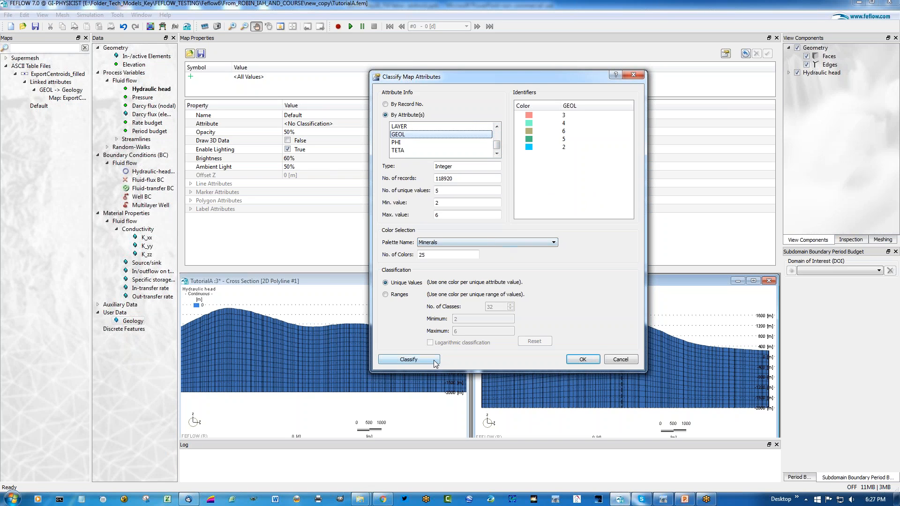
pyautogui.click(582, 359)
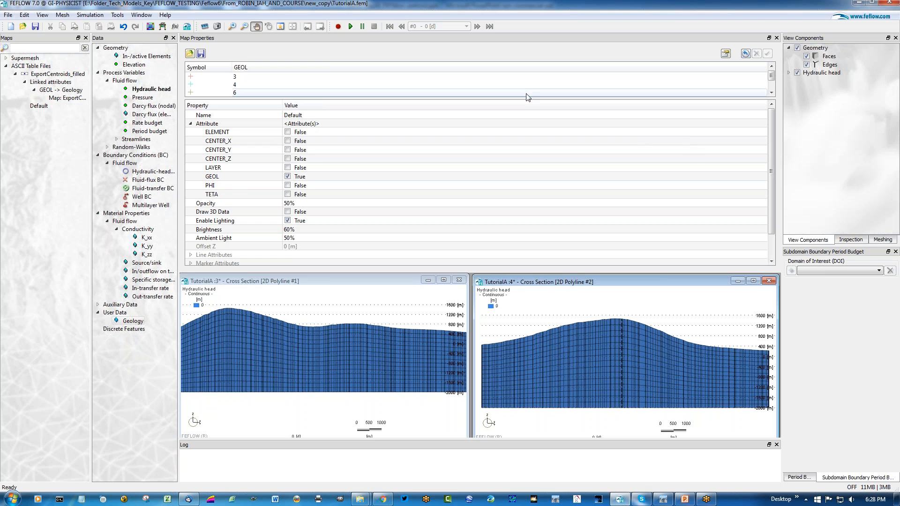
pyautogui.moveTo(526, 99); pyautogui.dragTo(524, 119)
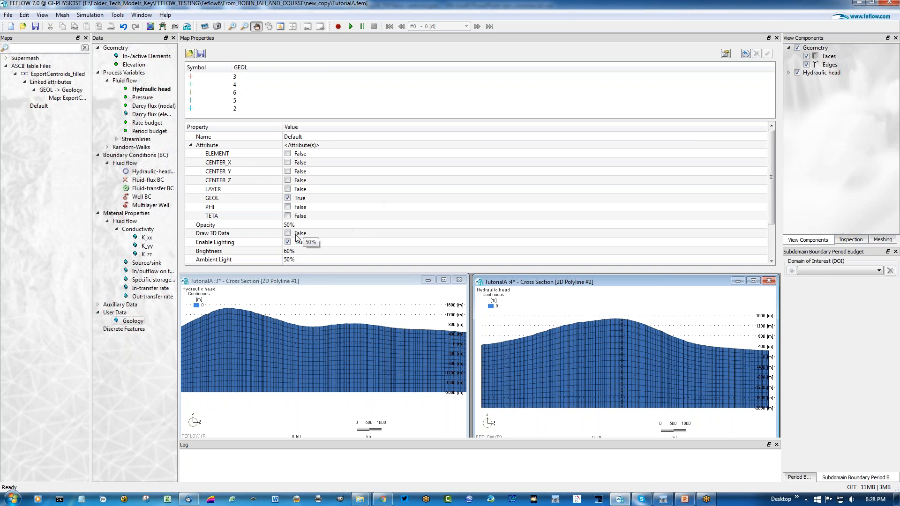
# Step: Enable Draw 3D Data for GEOL class 3
pyautogui.click(254, 77)
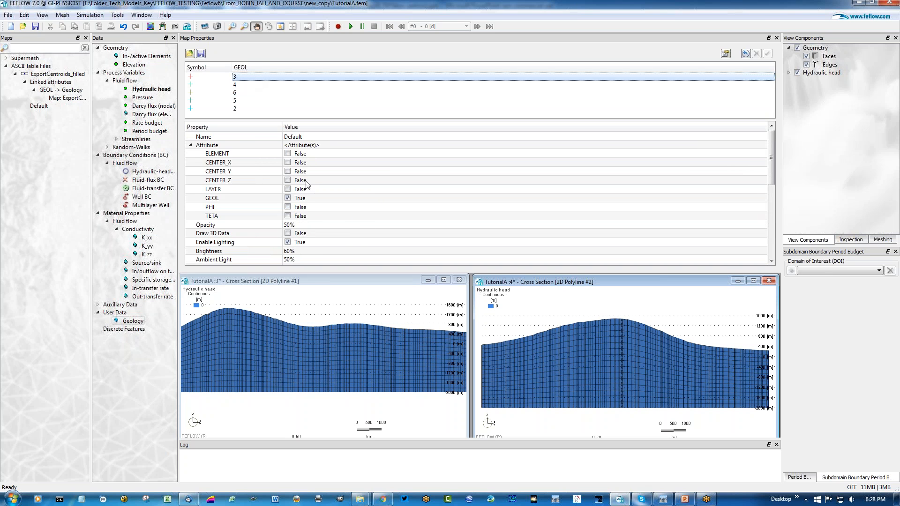
pyautogui.click(288, 234)
pyautogui.click(287, 234)
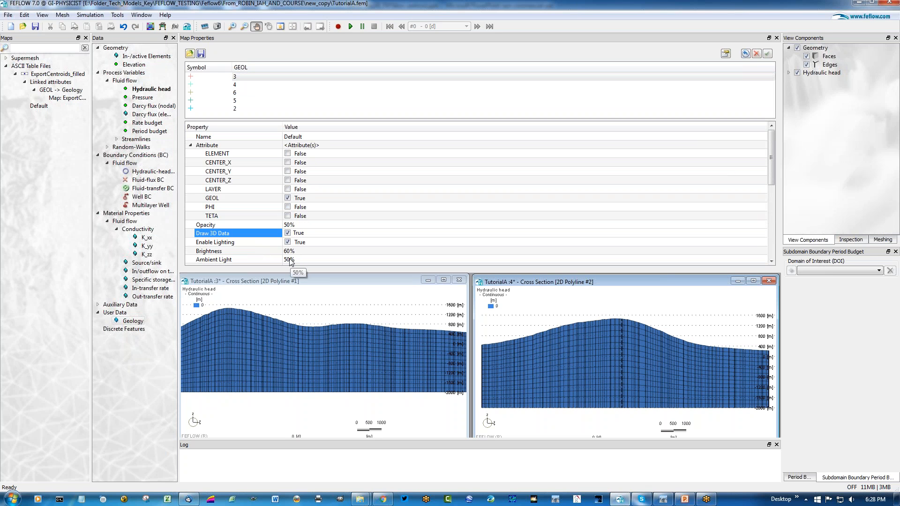
# Step: Set the marker style of GEOL class 3 to Square in the Default layer's map properties
pyautogui.click(352, 77)
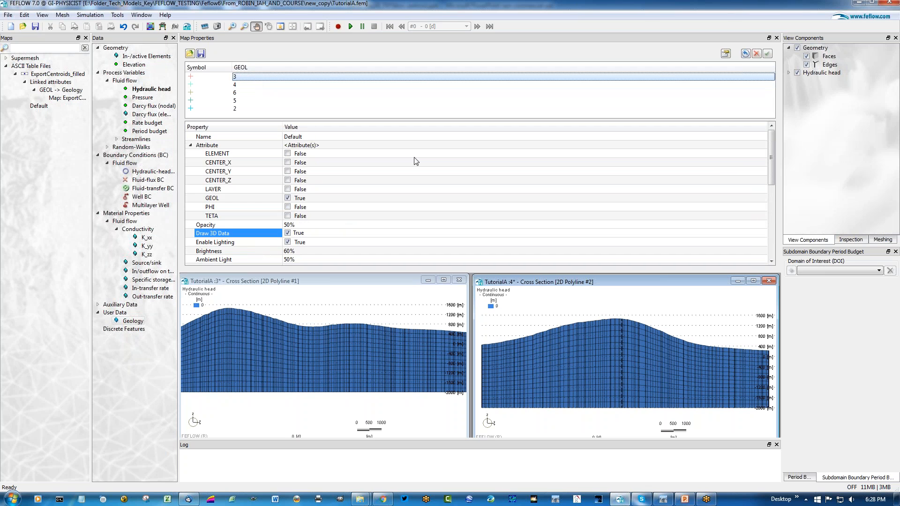
pyautogui.scroll(-2, 281, 246)
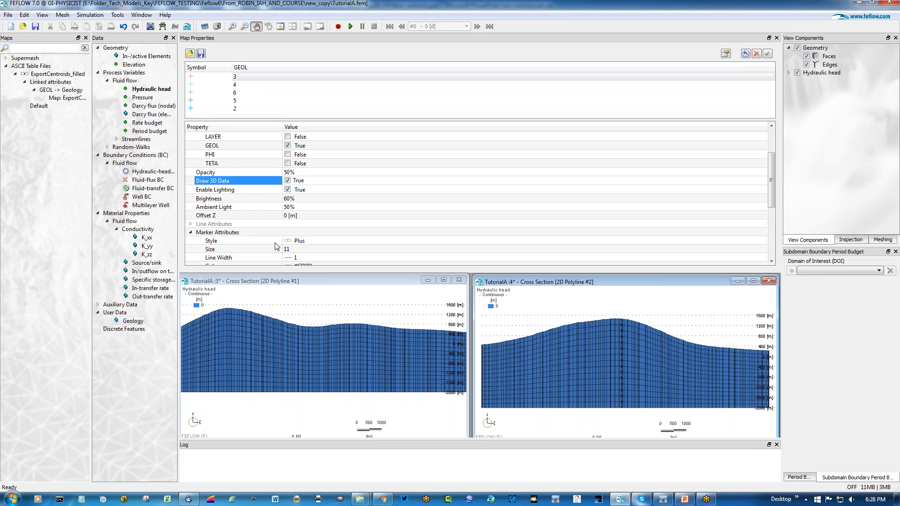
pyautogui.click(304, 242)
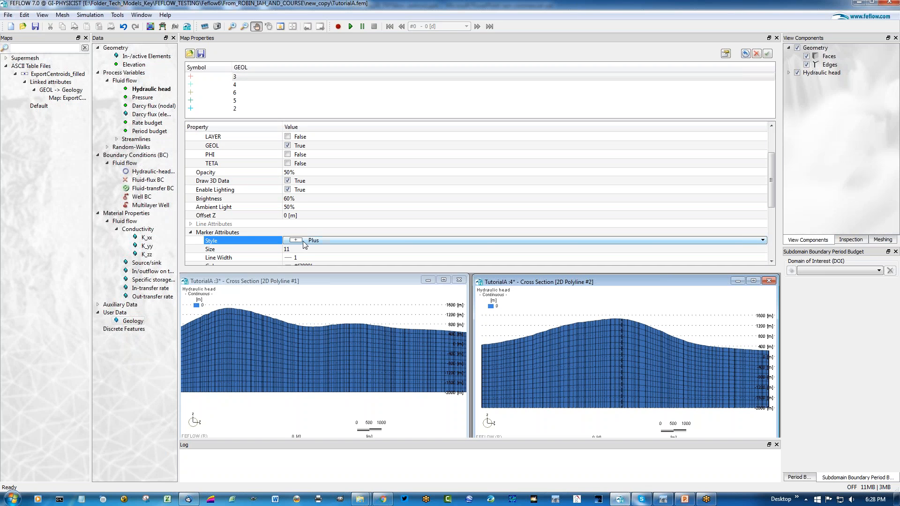
pyautogui.click(303, 241)
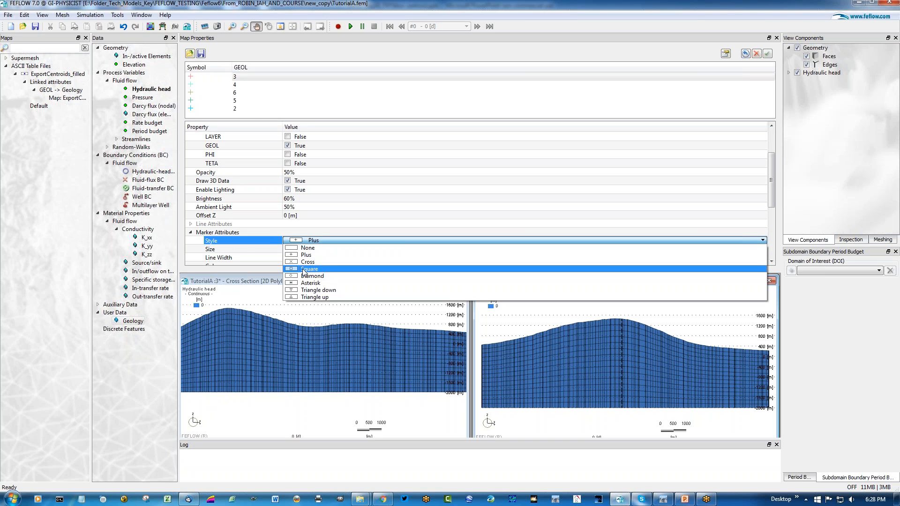
pyautogui.click(303, 270)
# Step: Change the marker style of GEOL class 4 to Square
pyautogui.click(244, 84)
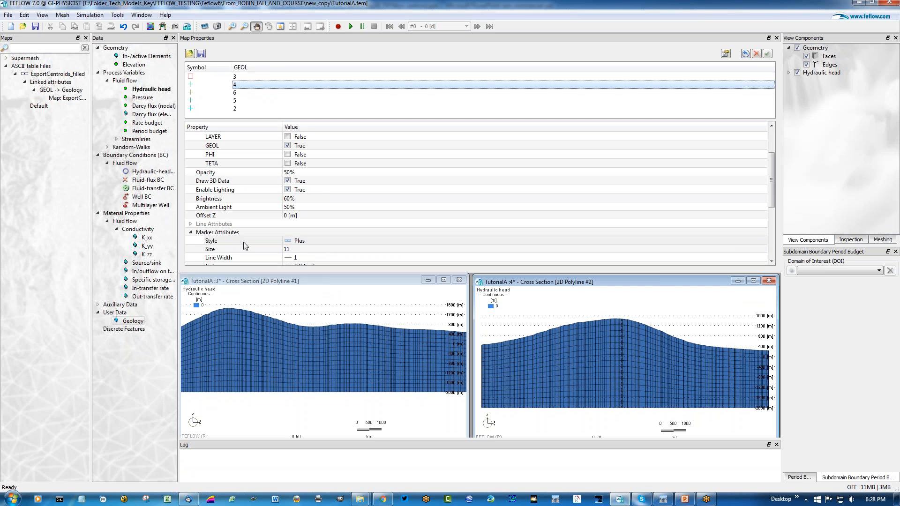
pyautogui.click(309, 244)
pyautogui.click(313, 243)
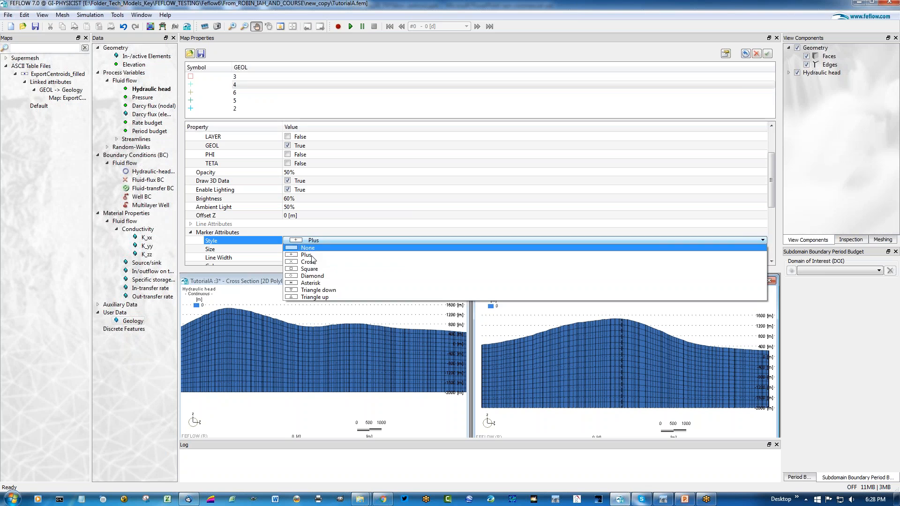
pyautogui.click(309, 269)
# Step: Give GEOL class 6 the Square marker style
pyautogui.click(262, 92)
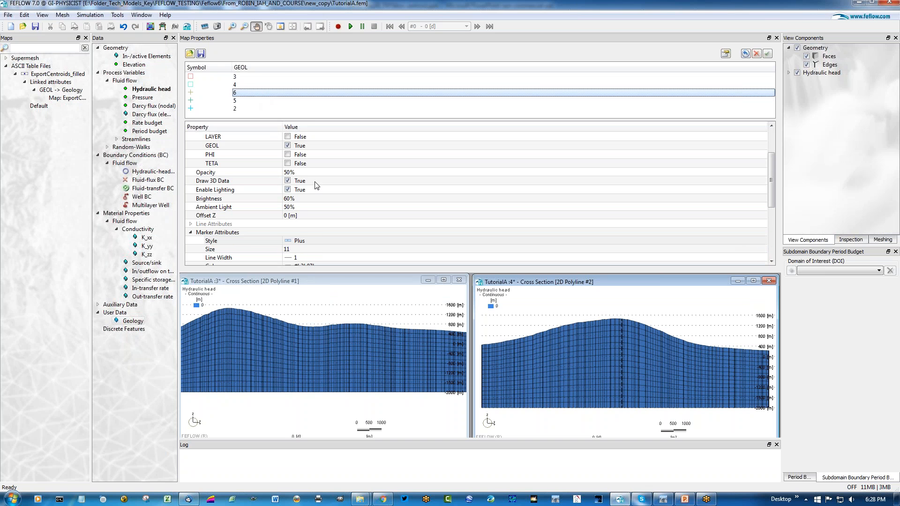
pyautogui.click(309, 243)
pyautogui.click(322, 243)
pyautogui.click(313, 269)
pyautogui.click(318, 243)
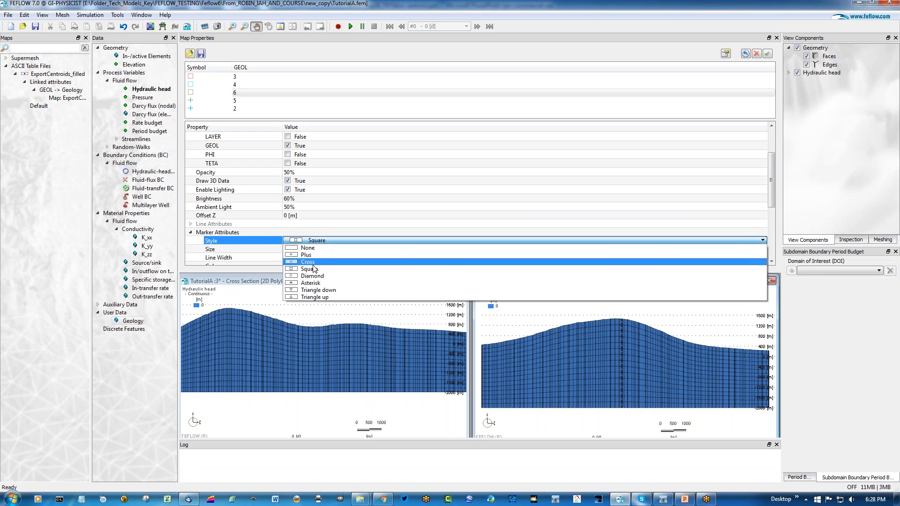
pyautogui.click(306, 254)
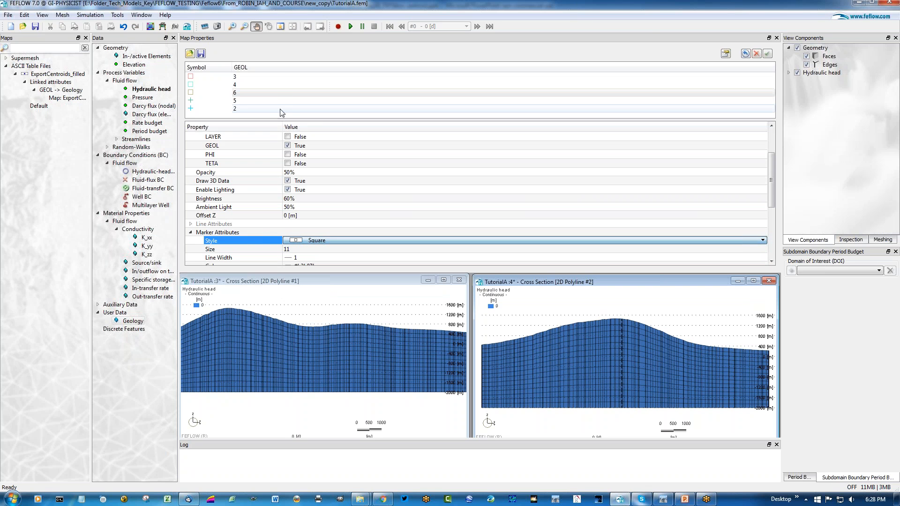
# Step: Assign the Square marker style to GEOL class 5
pyautogui.click(308, 242)
pyautogui.click(318, 242)
pyautogui.click(319, 268)
# Step: Set the marker style of GEOL class 2 to Square and apply the map property changes
pyautogui.click(254, 109)
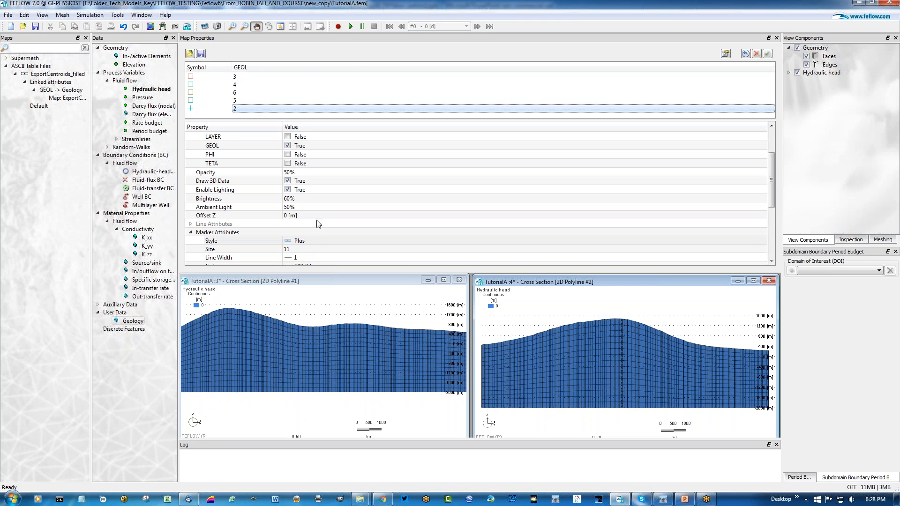
pyautogui.click(312, 242)
pyautogui.click(322, 240)
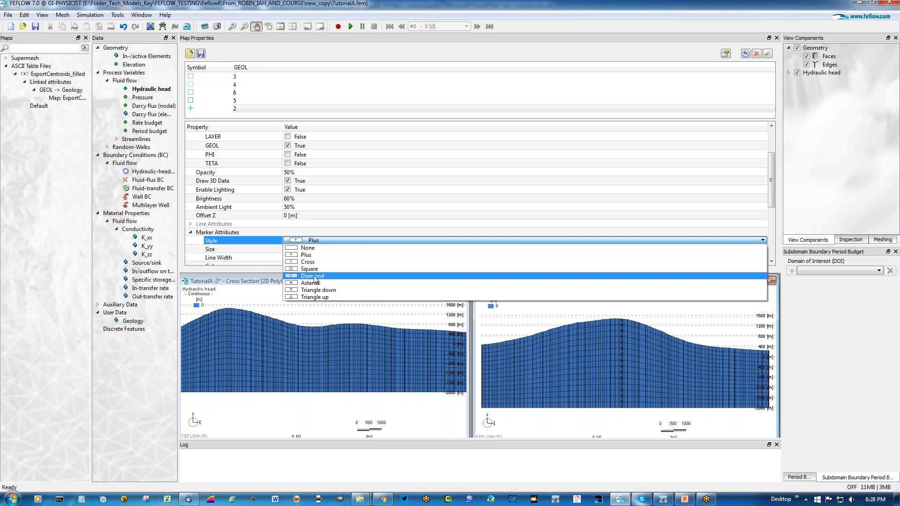
pyautogui.click(310, 269)
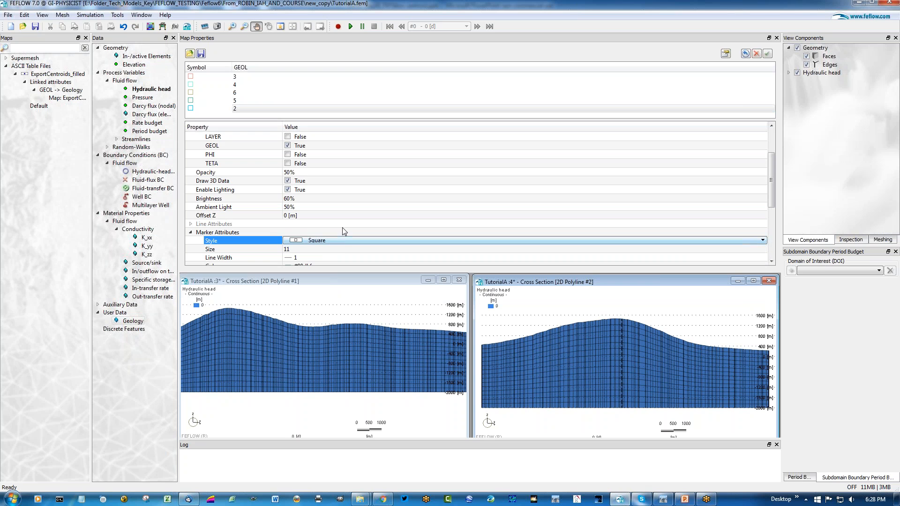
pyautogui.click(767, 54)
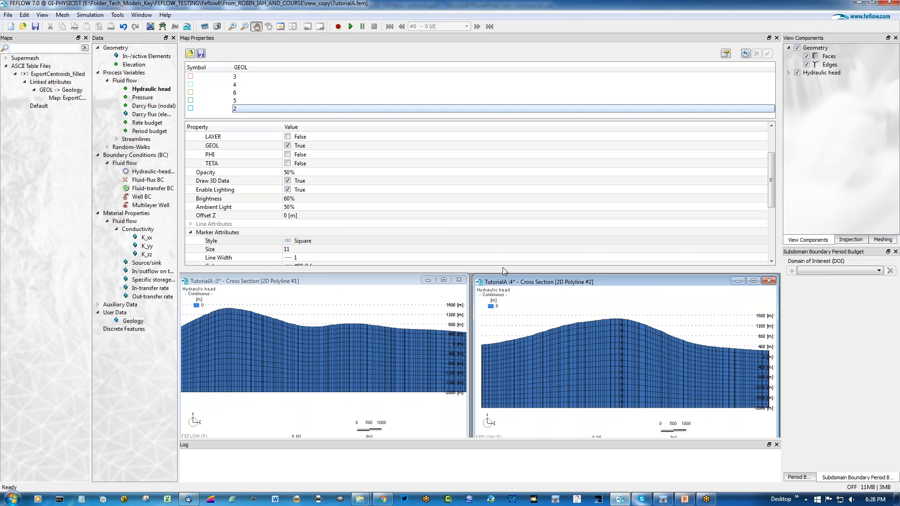
# Step: Shrink the map properties area and both cross-section windows, and enlarge the 3D view window upward
pyautogui.moveTo(501, 271); pyautogui.dragTo(501, 135)
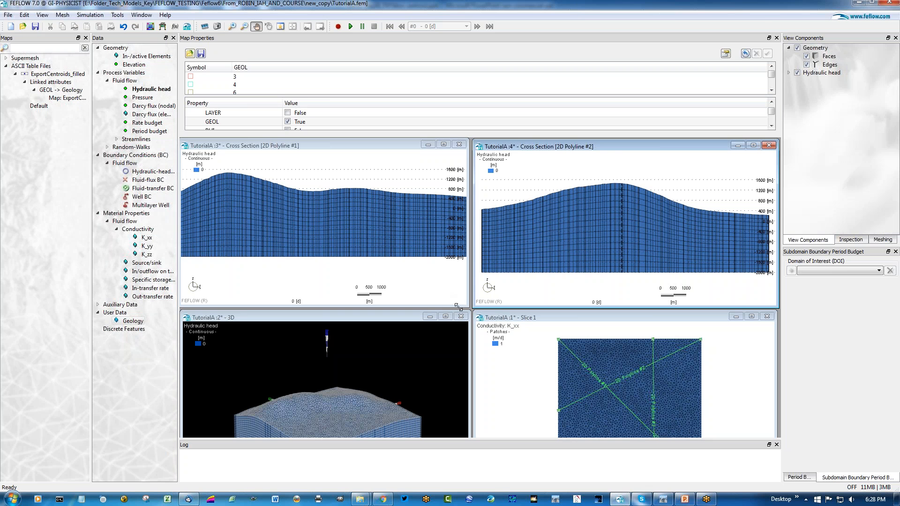
pyautogui.moveTo(457, 306); pyautogui.dragTo(457, 247)
pyautogui.moveTo(543, 308); pyautogui.dragTo(550, 249)
pyautogui.moveTo(384, 311); pyautogui.dragTo(385, 253)
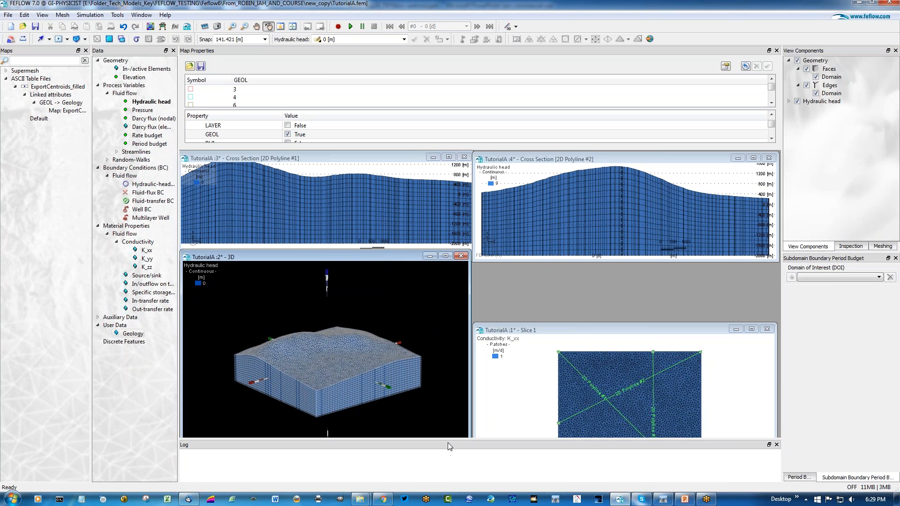
# Step: Display the Default map layer in the 3D view, and maximize that view to inspect the GEOL classes from several angles
pyautogui.click(57, 189)
pyautogui.click(43, 120)
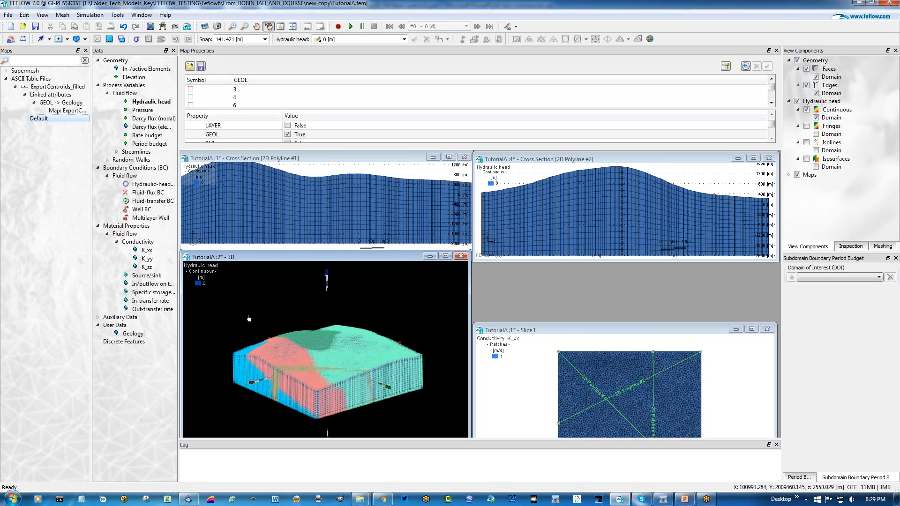
pyautogui.doubleClick(287, 256)
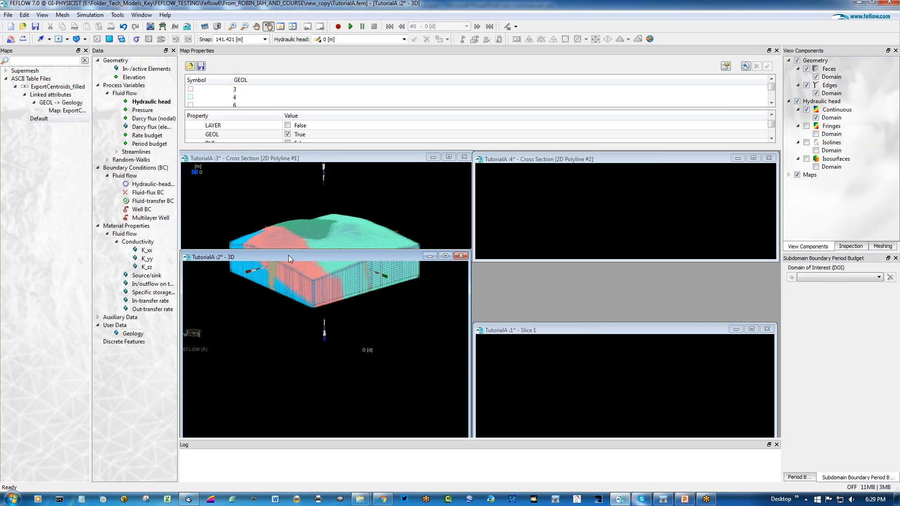
pyautogui.moveTo(450, 292); pyautogui.dragTo(544, 329)
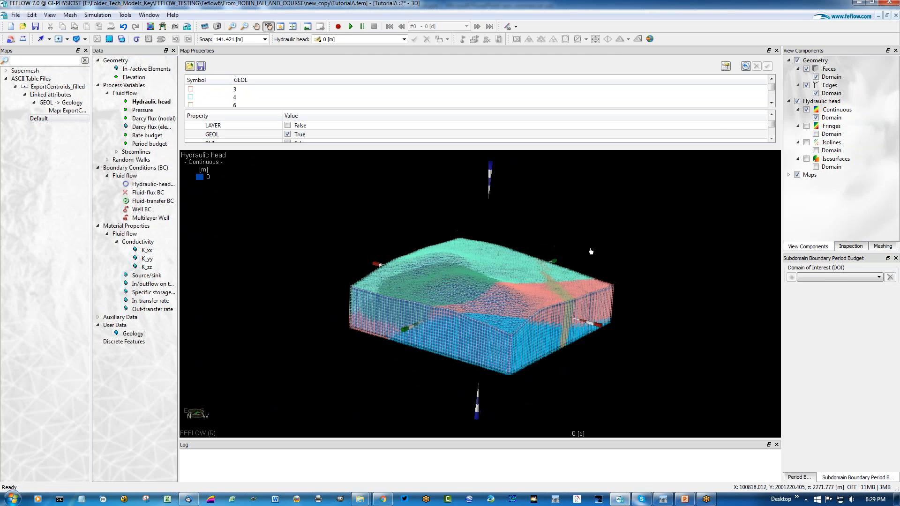
pyautogui.moveTo(543, 305); pyautogui.dragTo(684, 329)
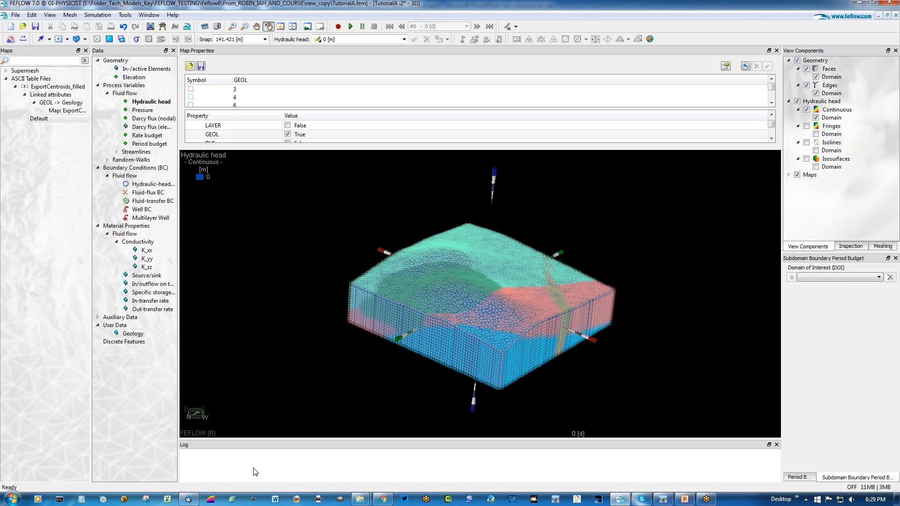
# Step: Switch to the web browser, maximize the Intrepid Geophysics Contact Us page and show the Our Company options
pyautogui.click(383, 499)
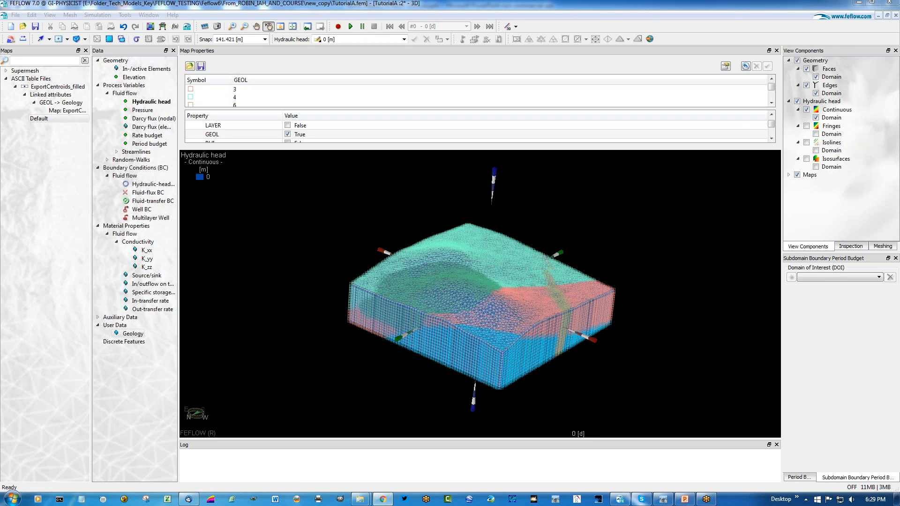
pyautogui.moveTo(0, 164); pyautogui.dragTo(620, 33)
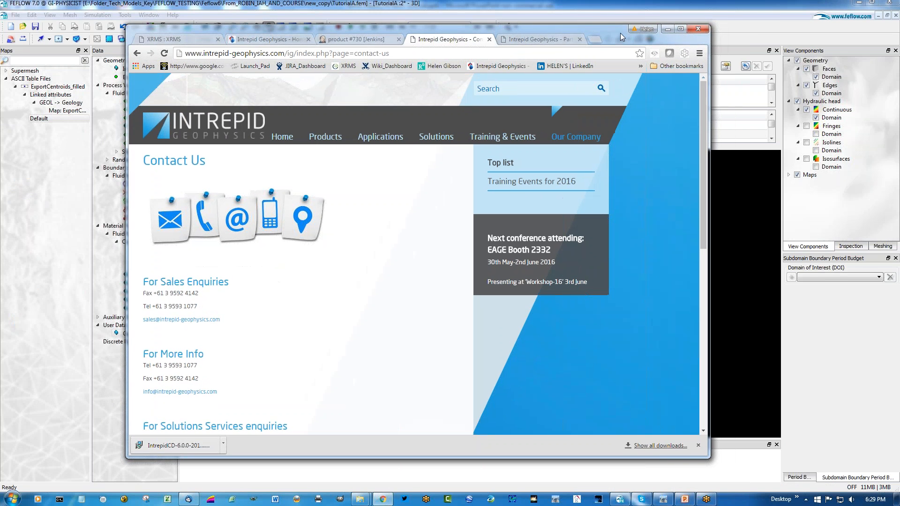
pyautogui.click(679, 29)
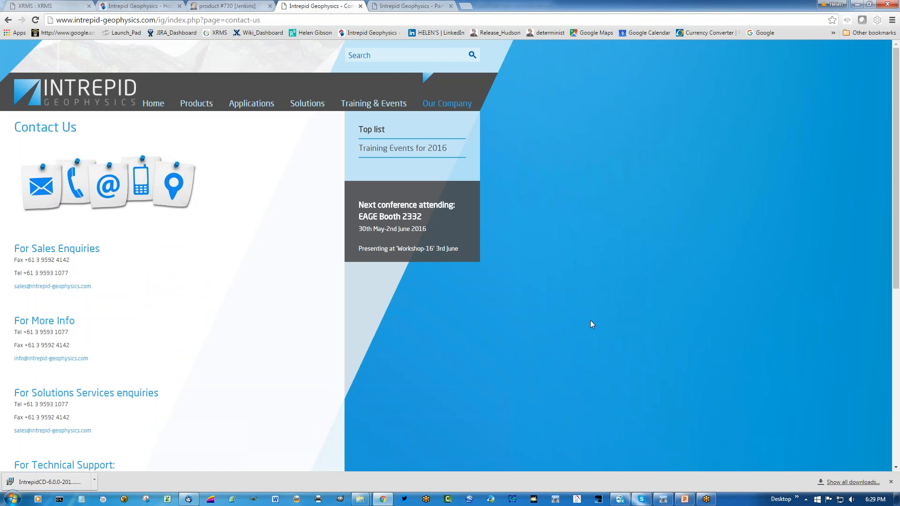
pyautogui.moveTo(450, 104)
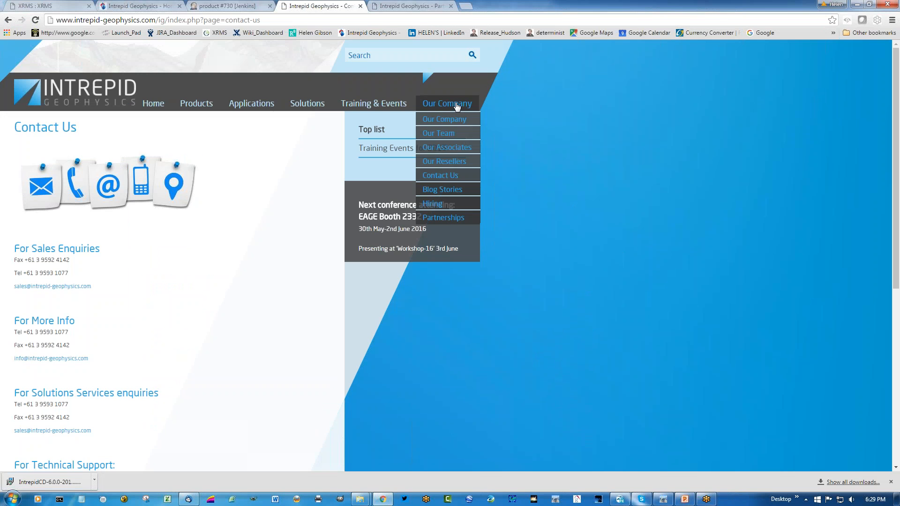